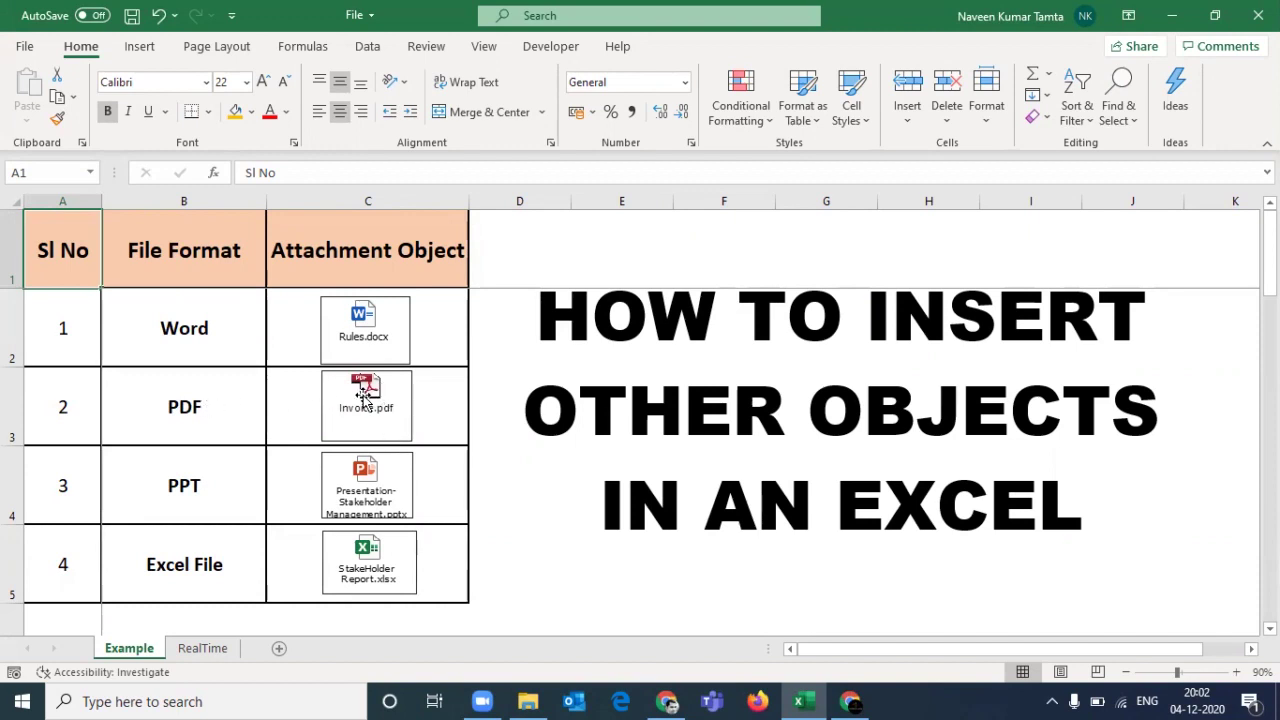
Step: Review the Word, PDF, PPT and Excel File cells in column B, then open the embedded Invoice.pdf from C3
click(145, 430)
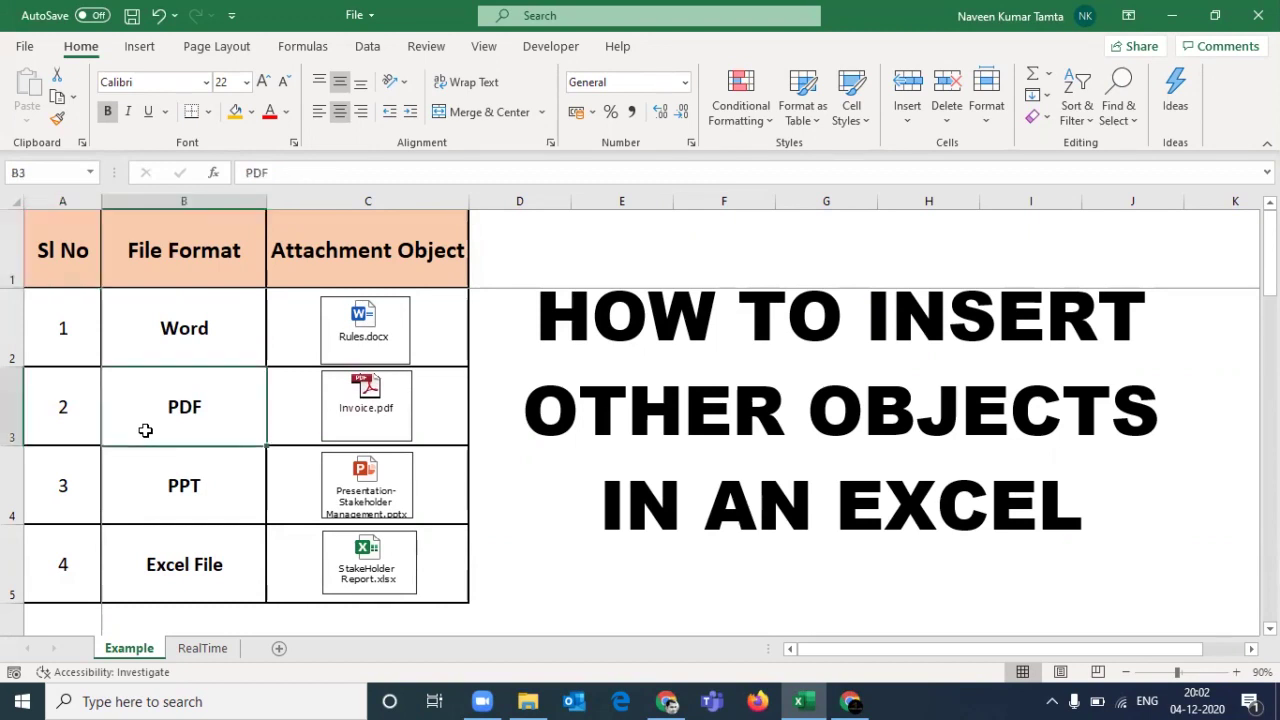
click(174, 338)
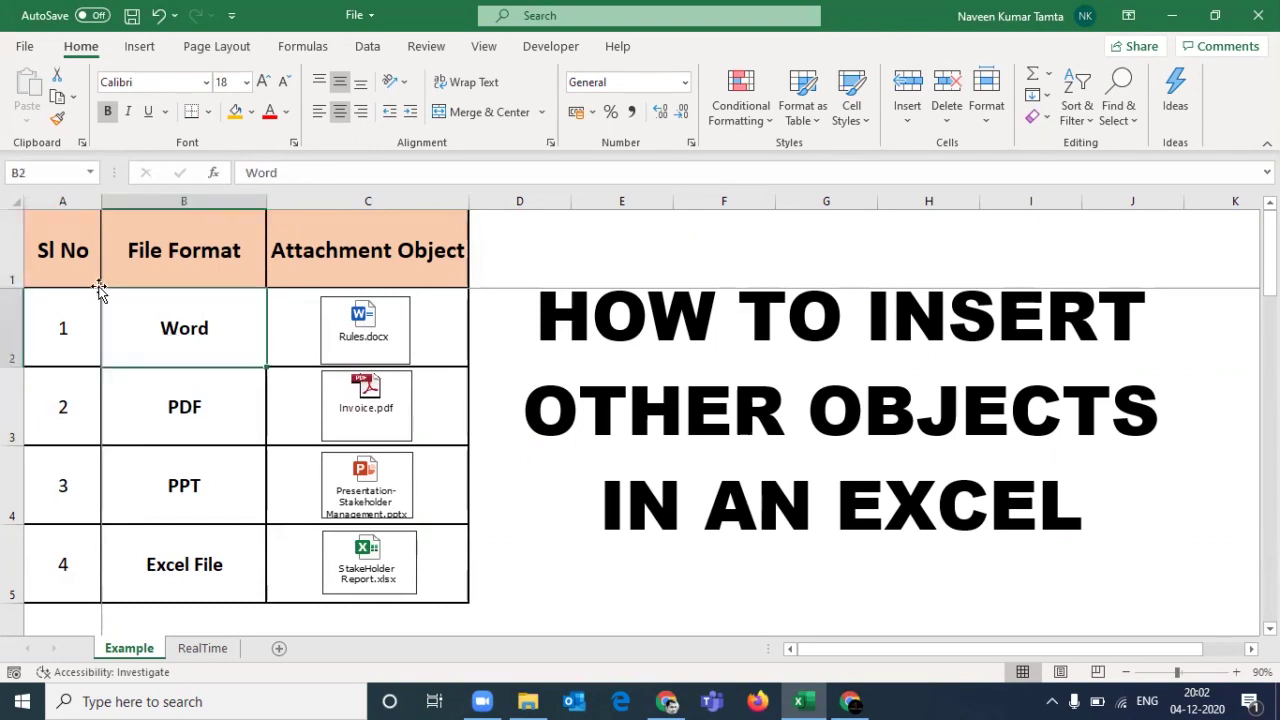
click(172, 255)
click(180, 330)
click(180, 408)
click(193, 492)
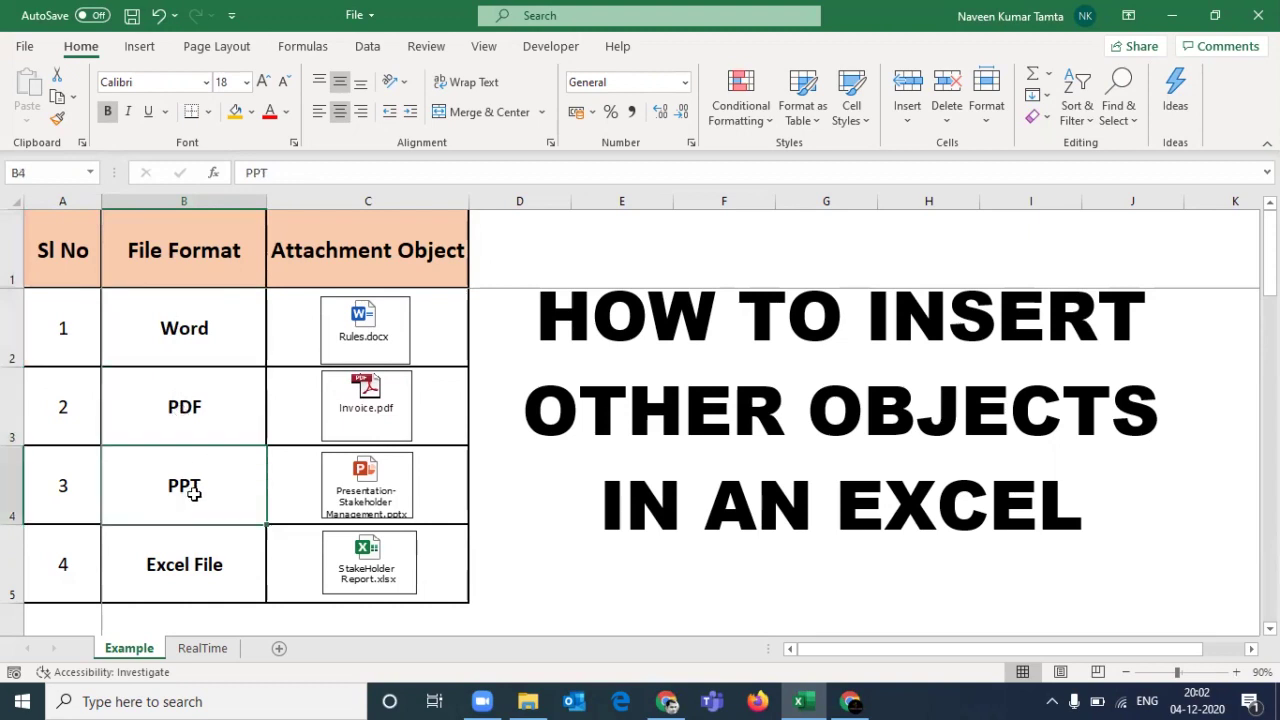
click(188, 553)
click(203, 406)
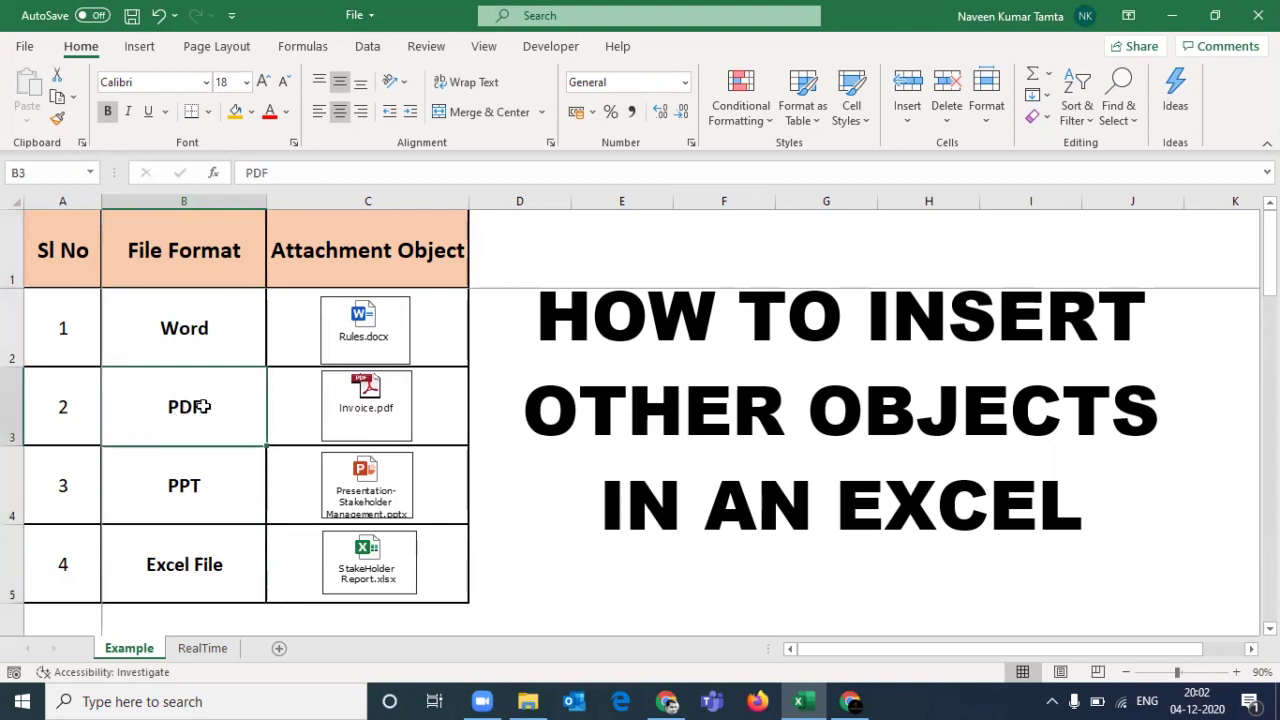
double_click(384, 400)
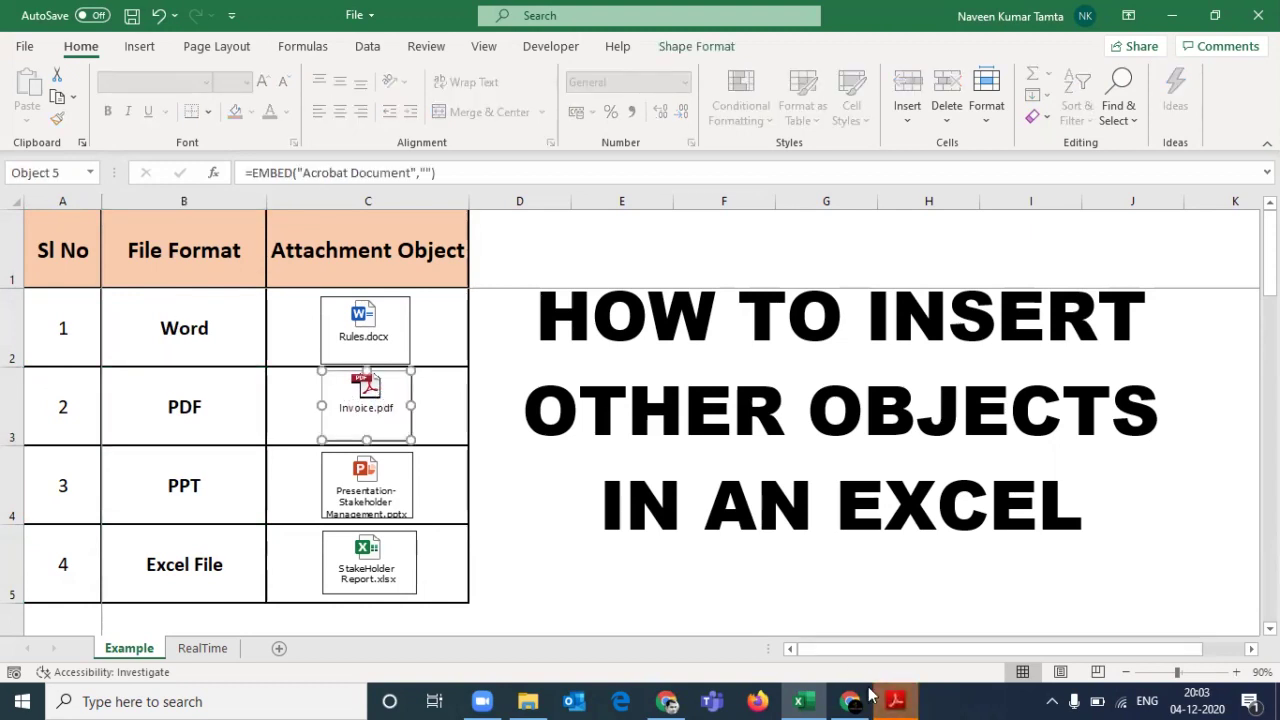
Step: View the Invoice.pdf tax invoice in Adobe Reader, then close Reader to return to Excel
click(893, 701)
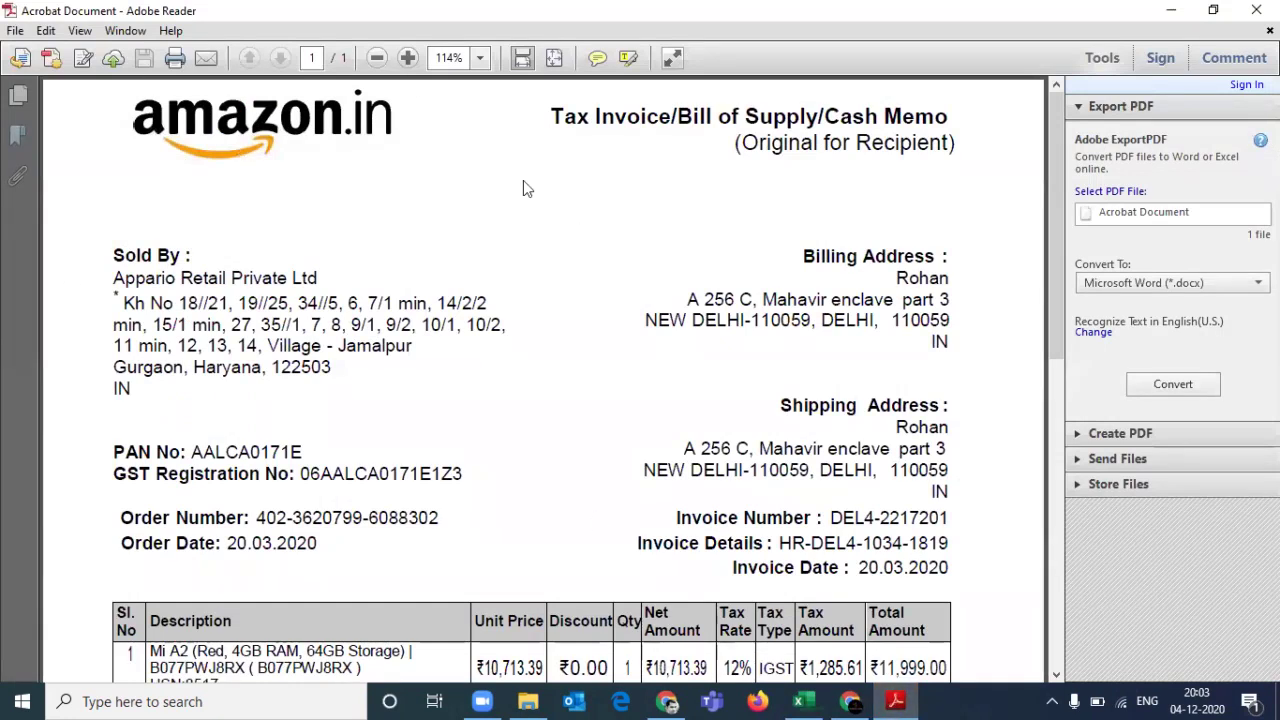
click(1256, 10)
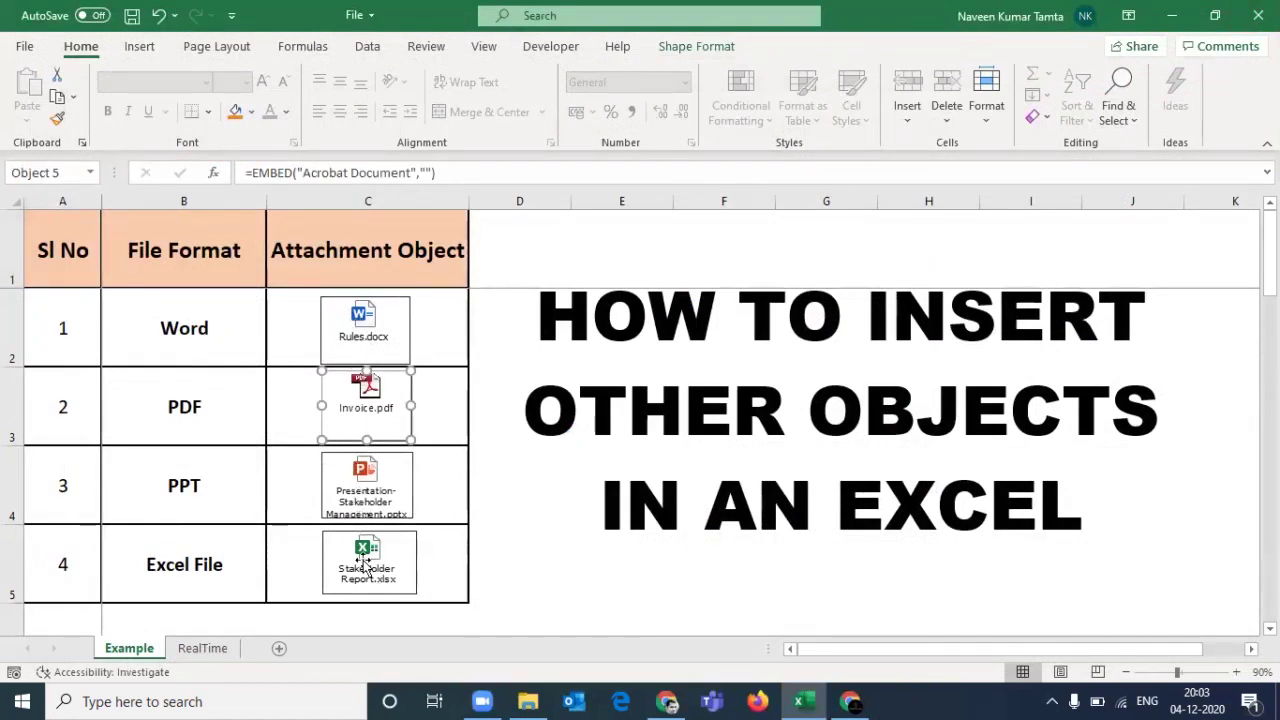
Step: Select cells B2, B5 and A2 on the Example sheet, then switch between sheets and finish on RealTime
click(203, 353)
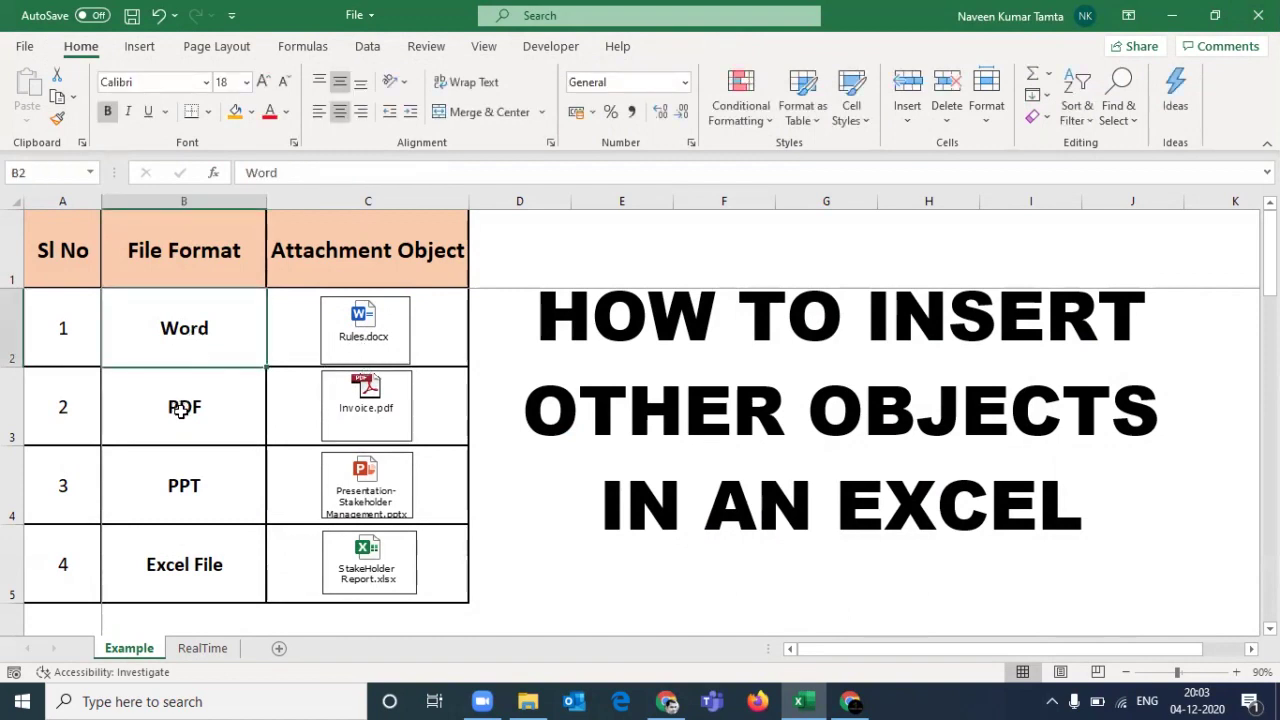
click(180, 563)
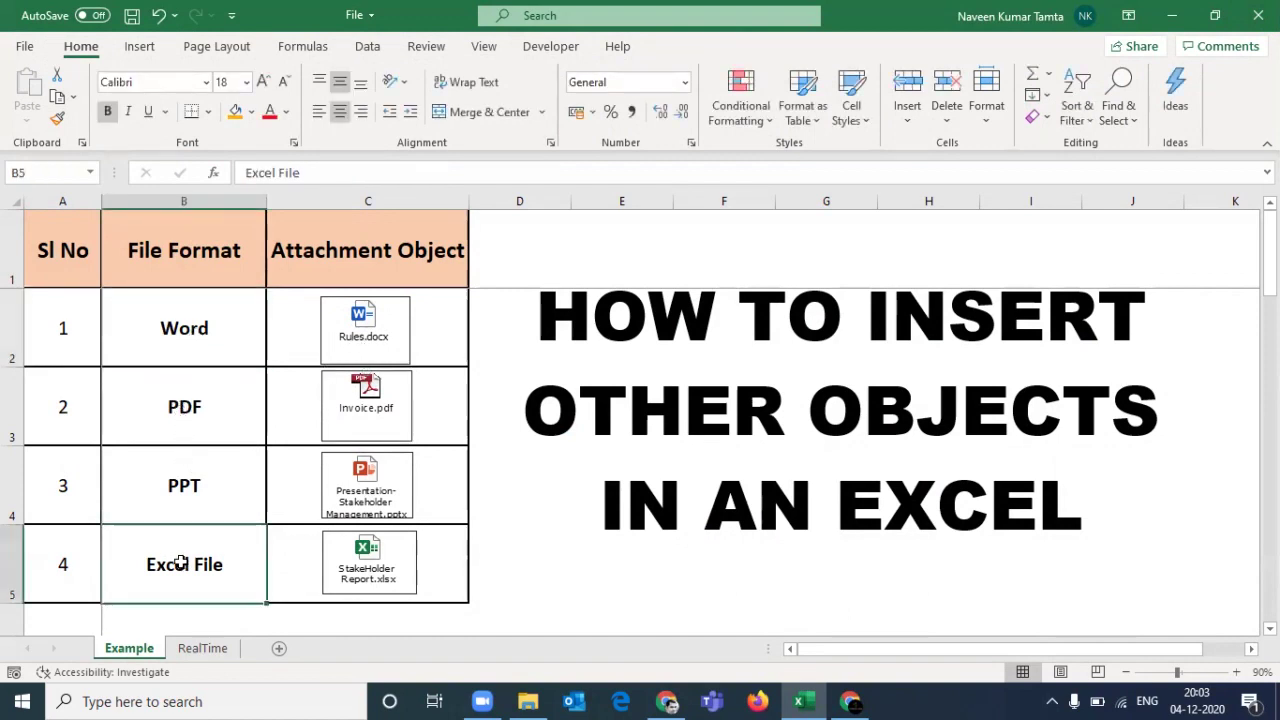
click(58, 338)
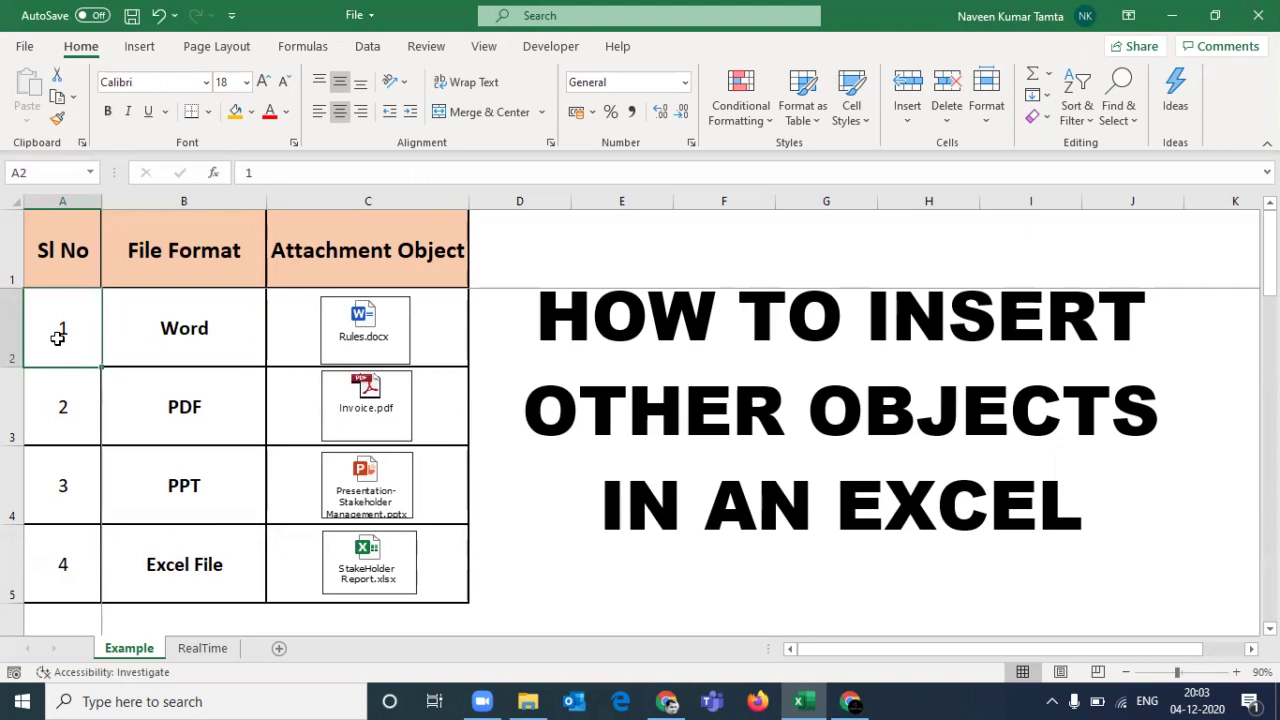
click(203, 649)
click(158, 655)
click(203, 649)
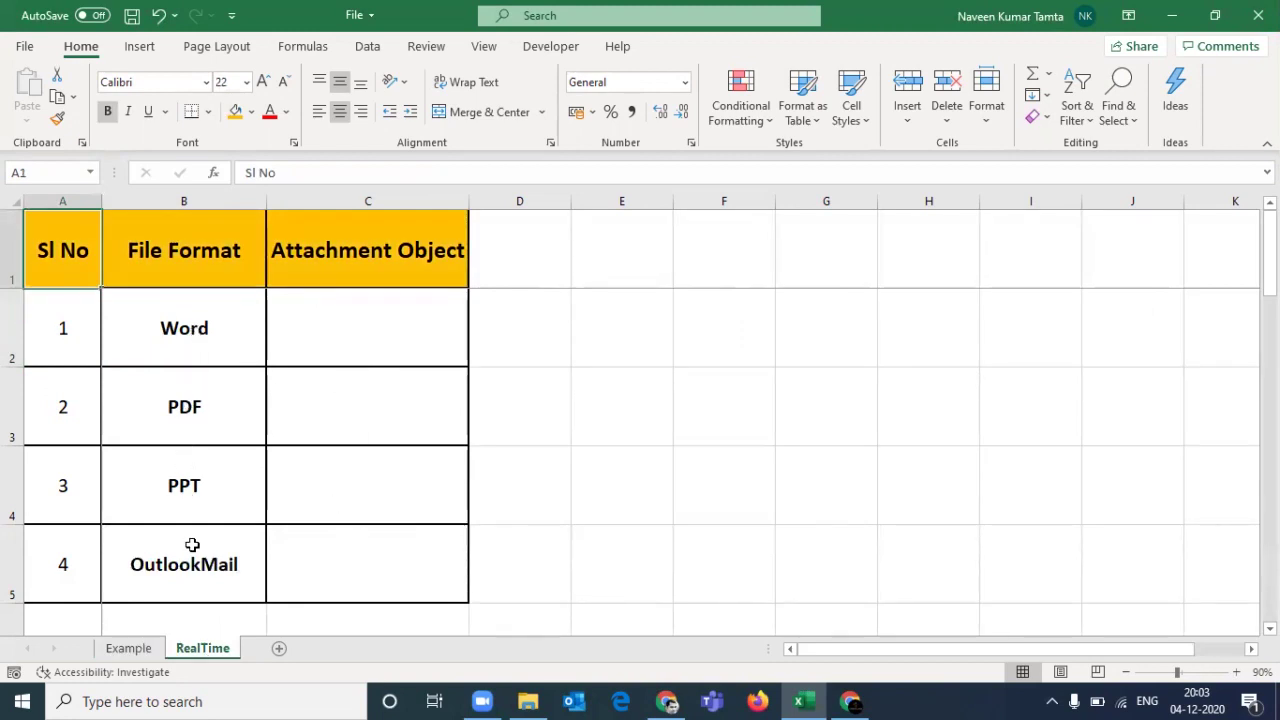
Step: Select cell C2 on the RealTime sheet and open Insert > Text > Object
click(366, 317)
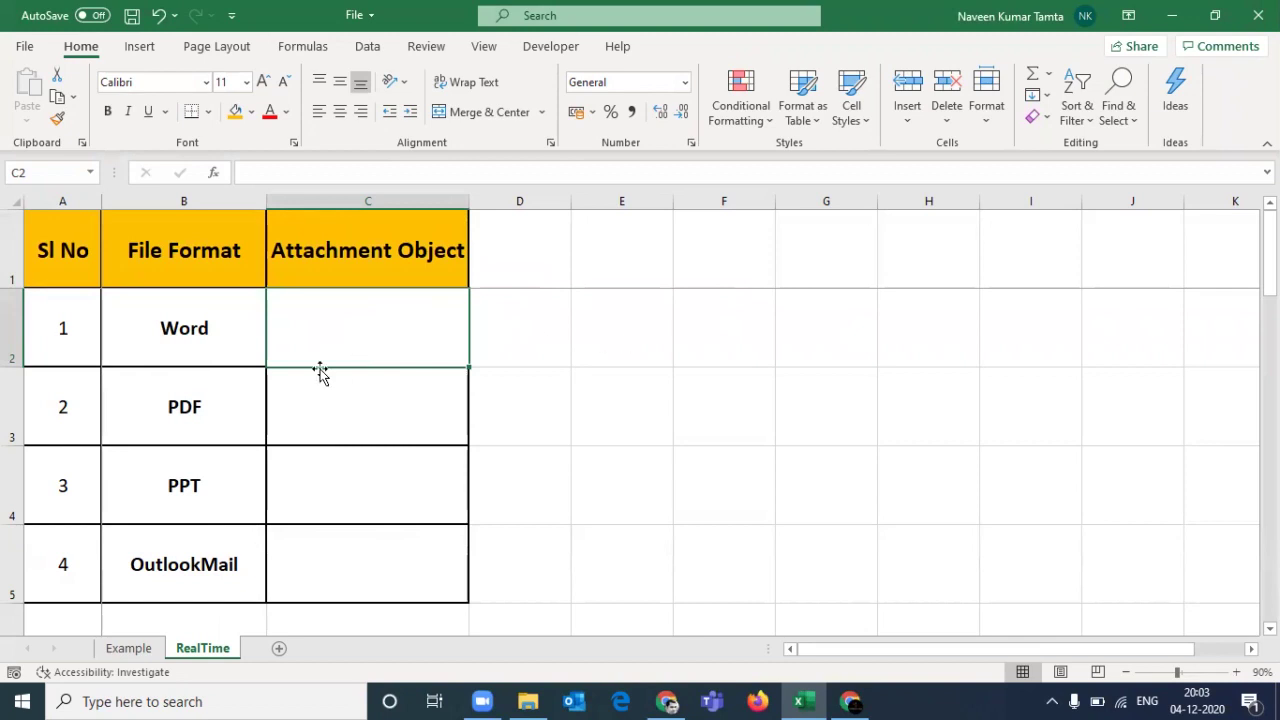
click(140, 50)
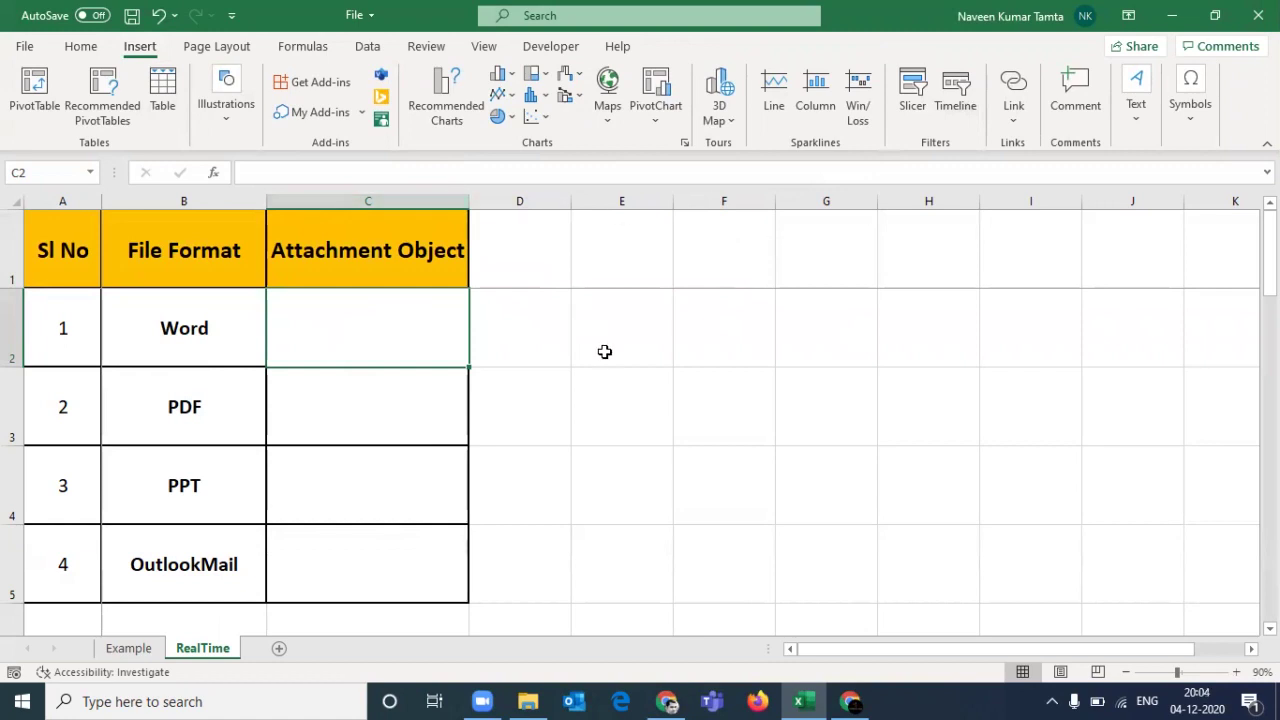
click(1137, 108)
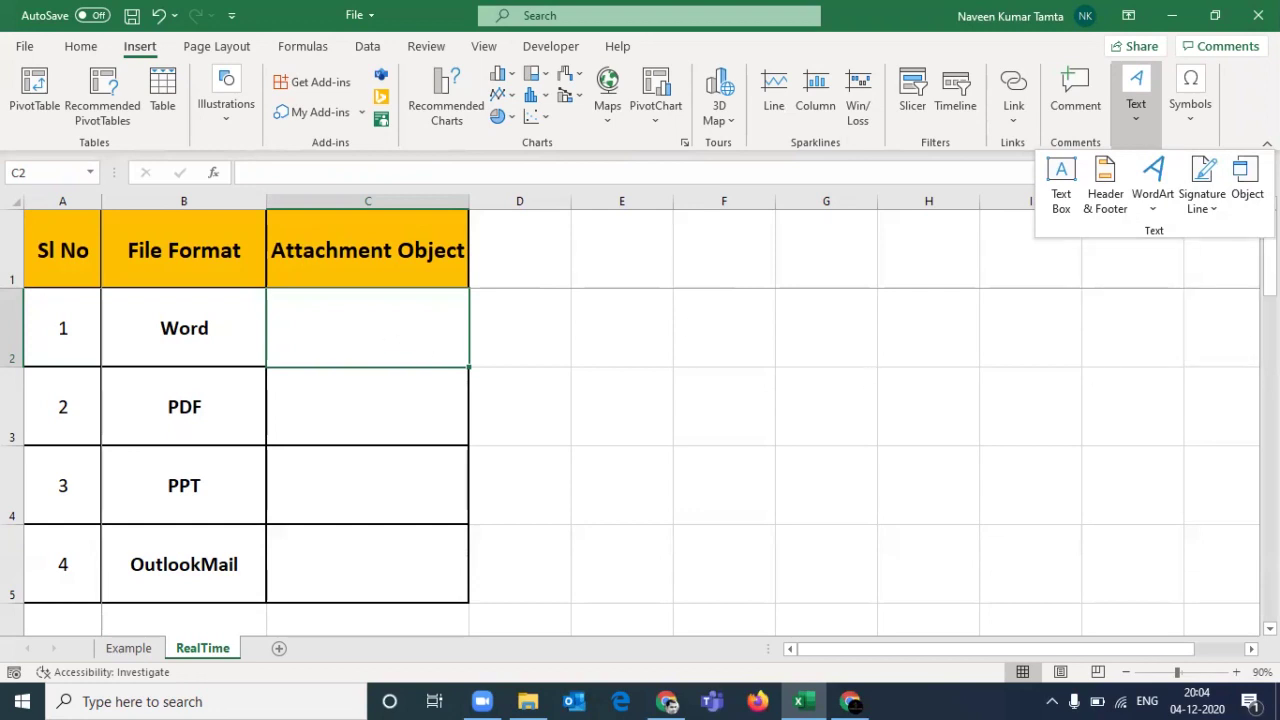
click(1244, 188)
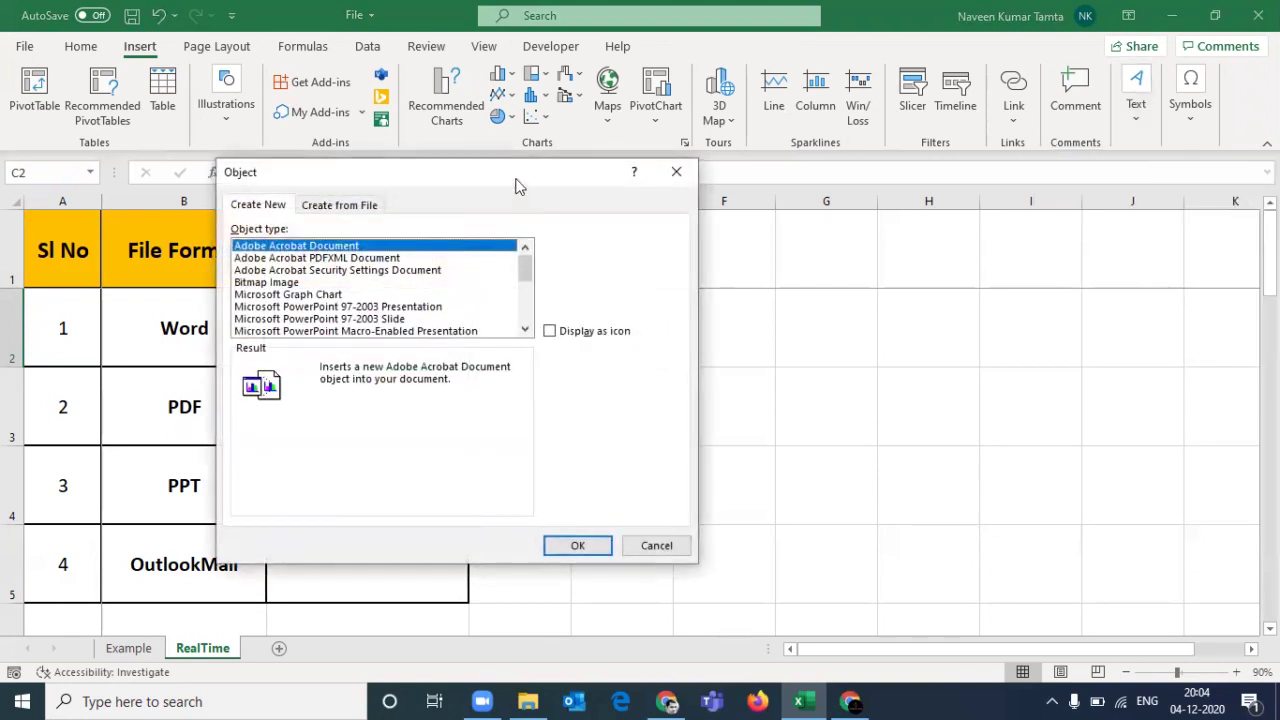
Step: Move the Object dialog aside and browse from its Create from File tab
drag(518, 186, 914, 191)
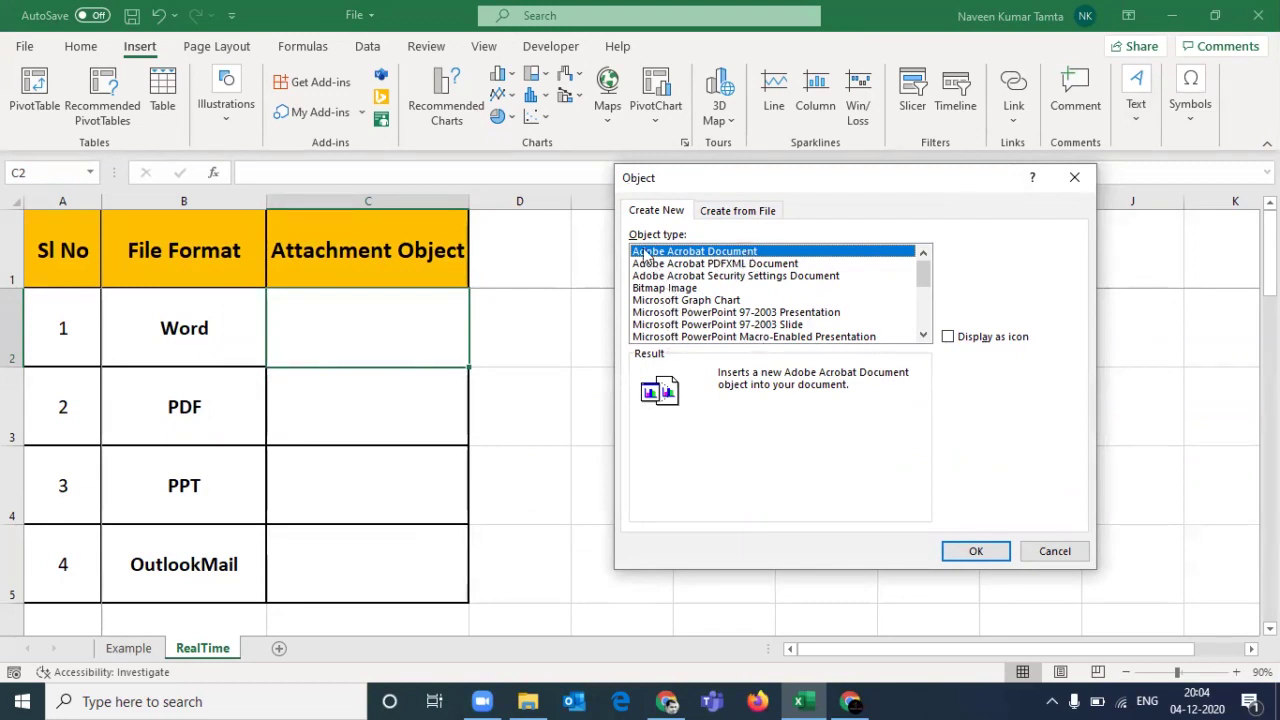
click(751, 215)
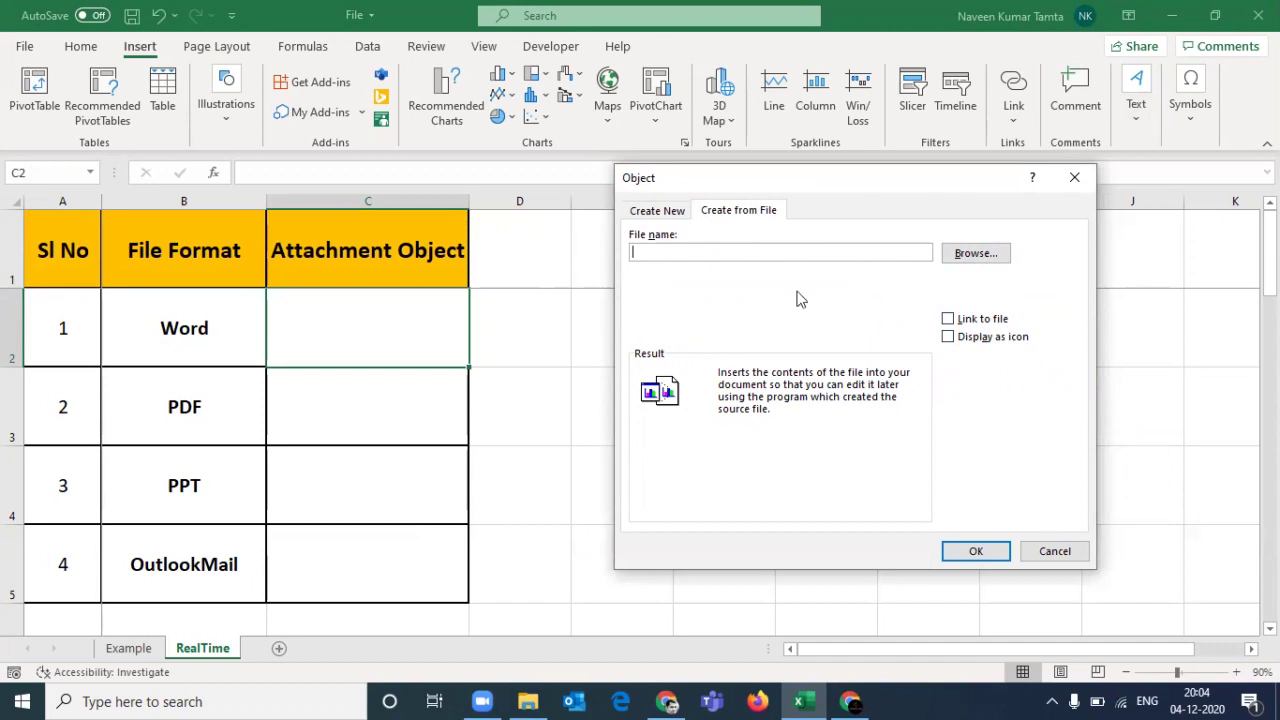
click(973, 255)
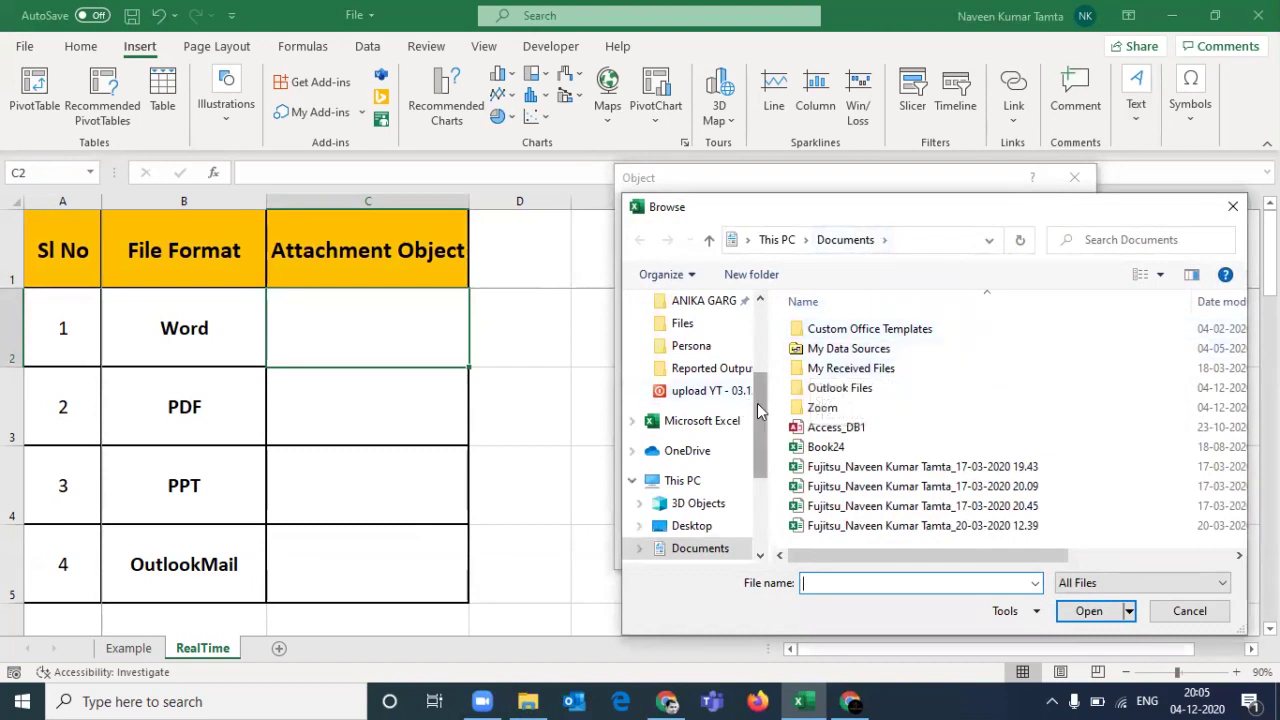
Step: Pick Rules.docx from Desktop > New folder > Files as the file to embed
scroll(757, 403, up, 3)
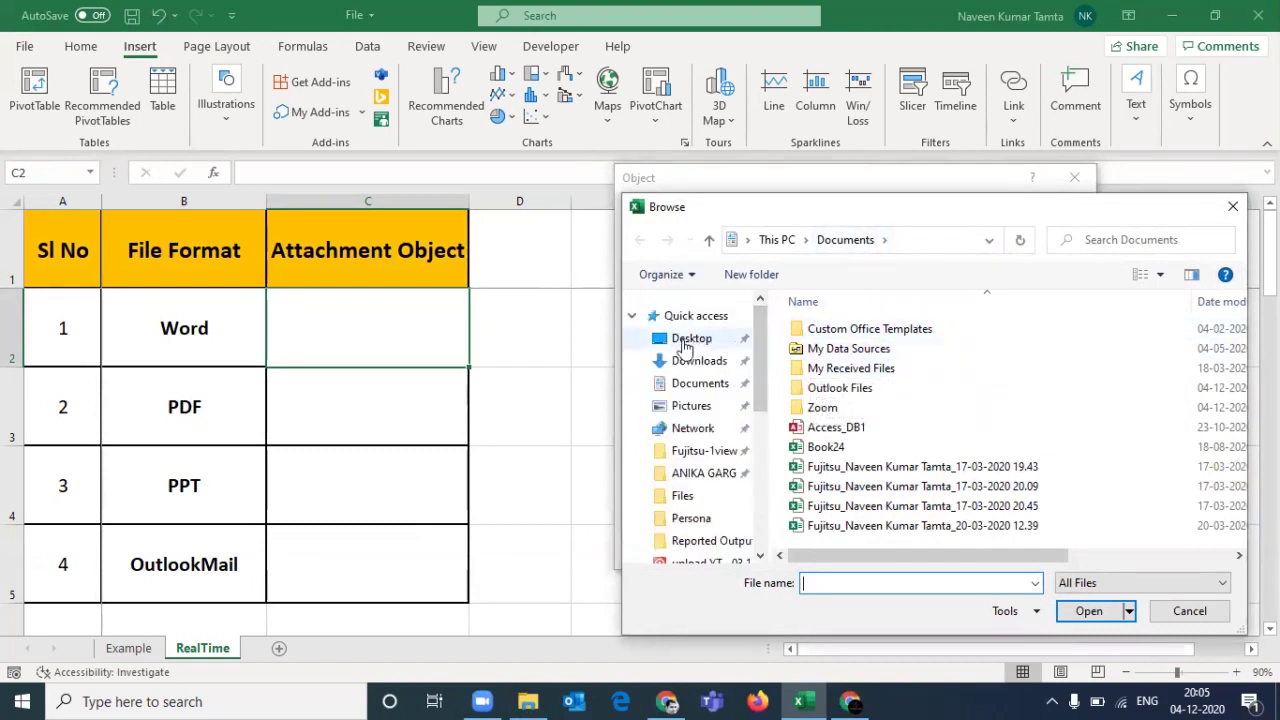
click(684, 342)
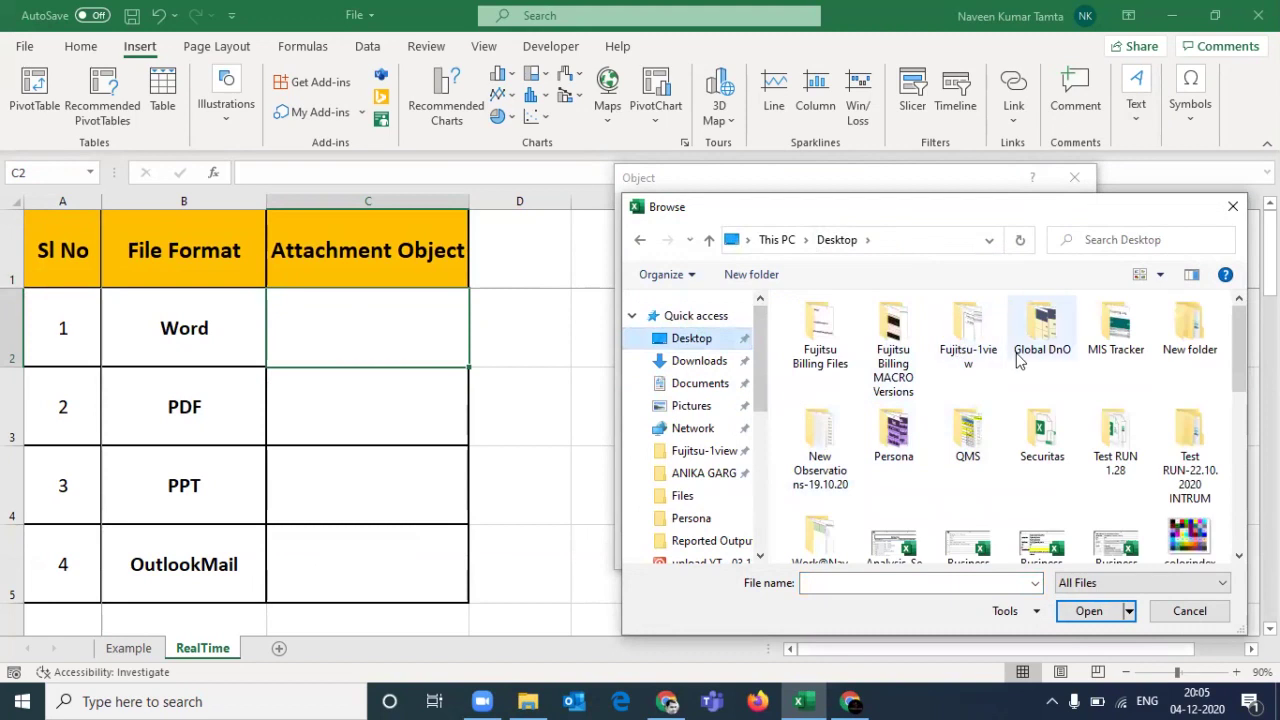
double_click(1190, 330)
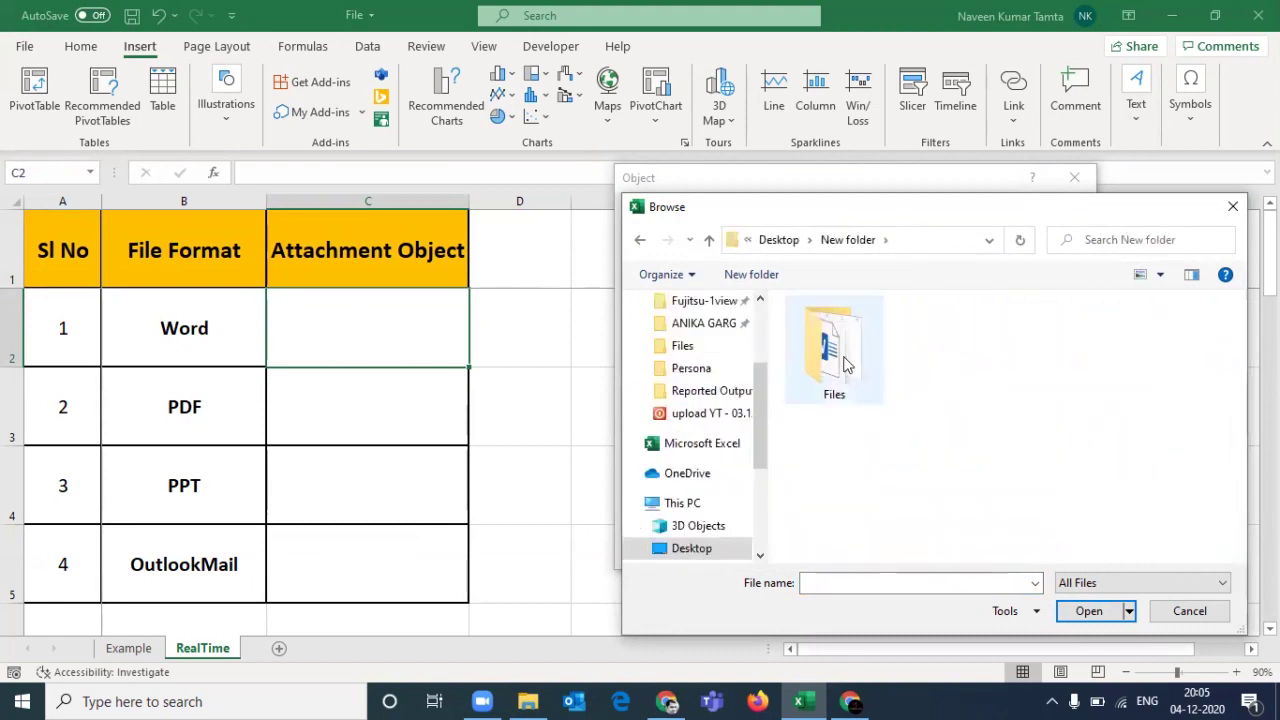
click(845, 363)
double_click(845, 363)
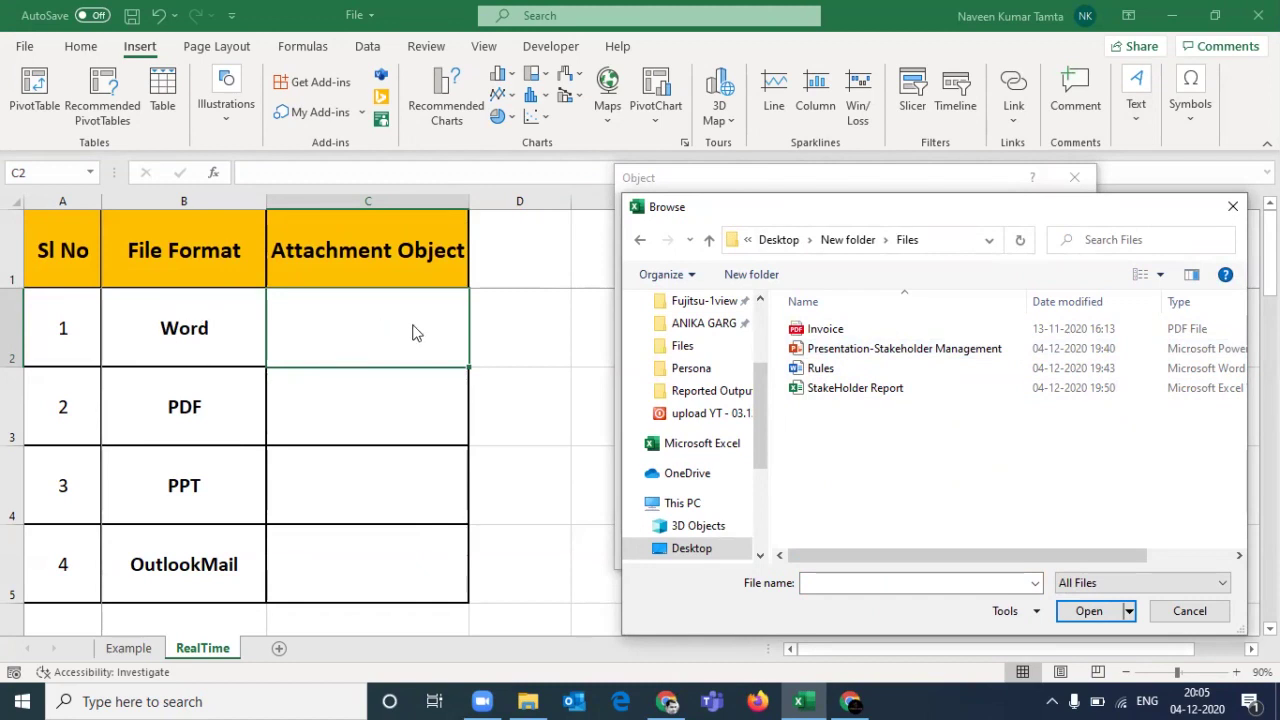
click(821, 369)
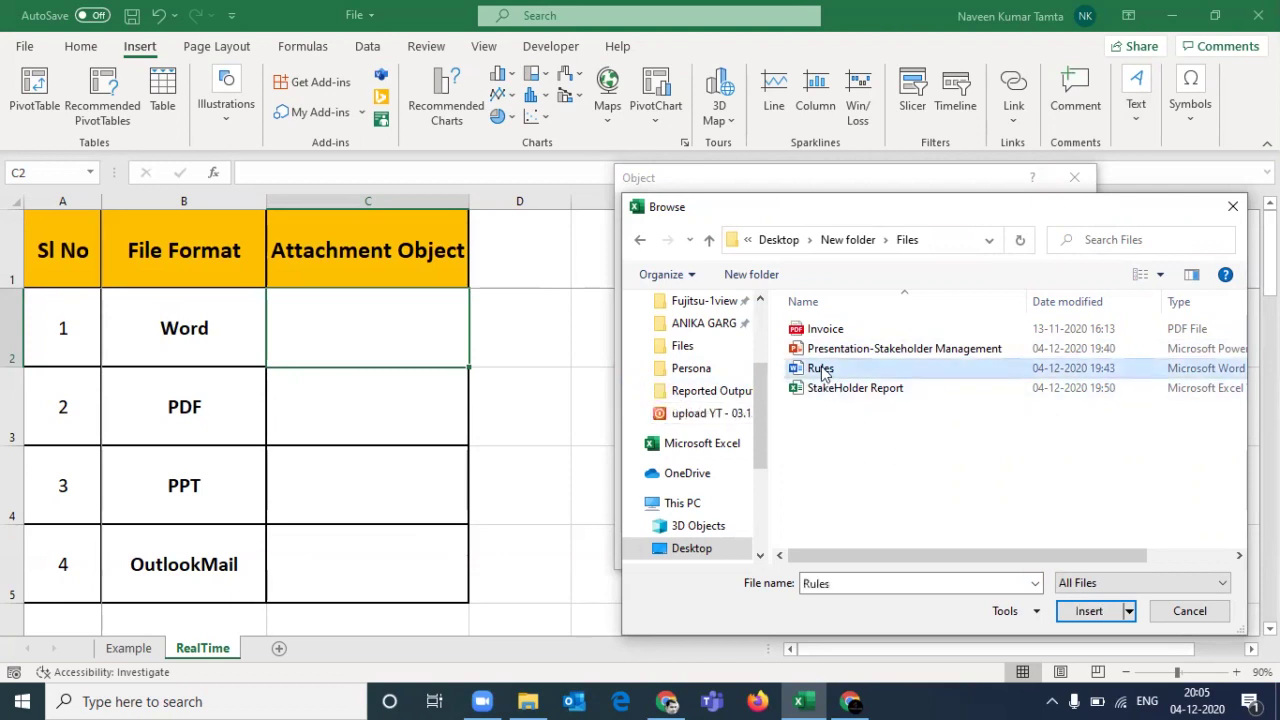
click(1084, 612)
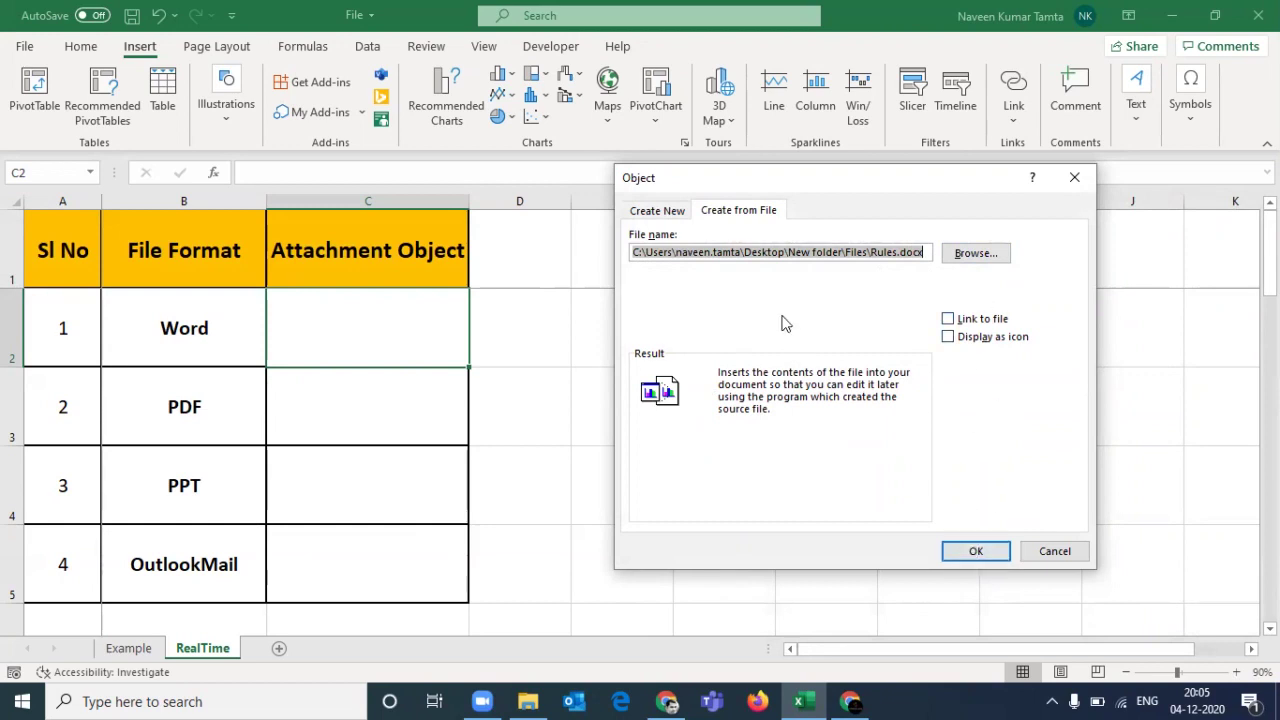
Step: Embed Rules.docx in cell C2 displayed as an icon
click(948, 337)
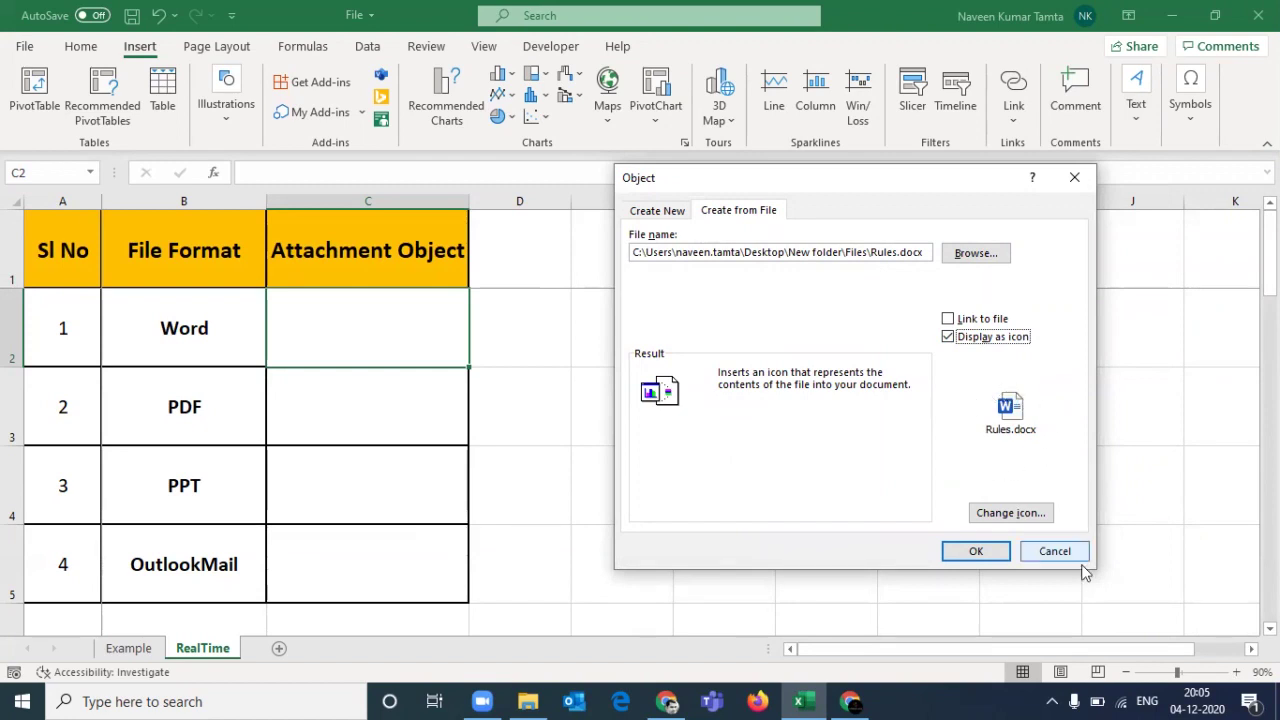
click(975, 552)
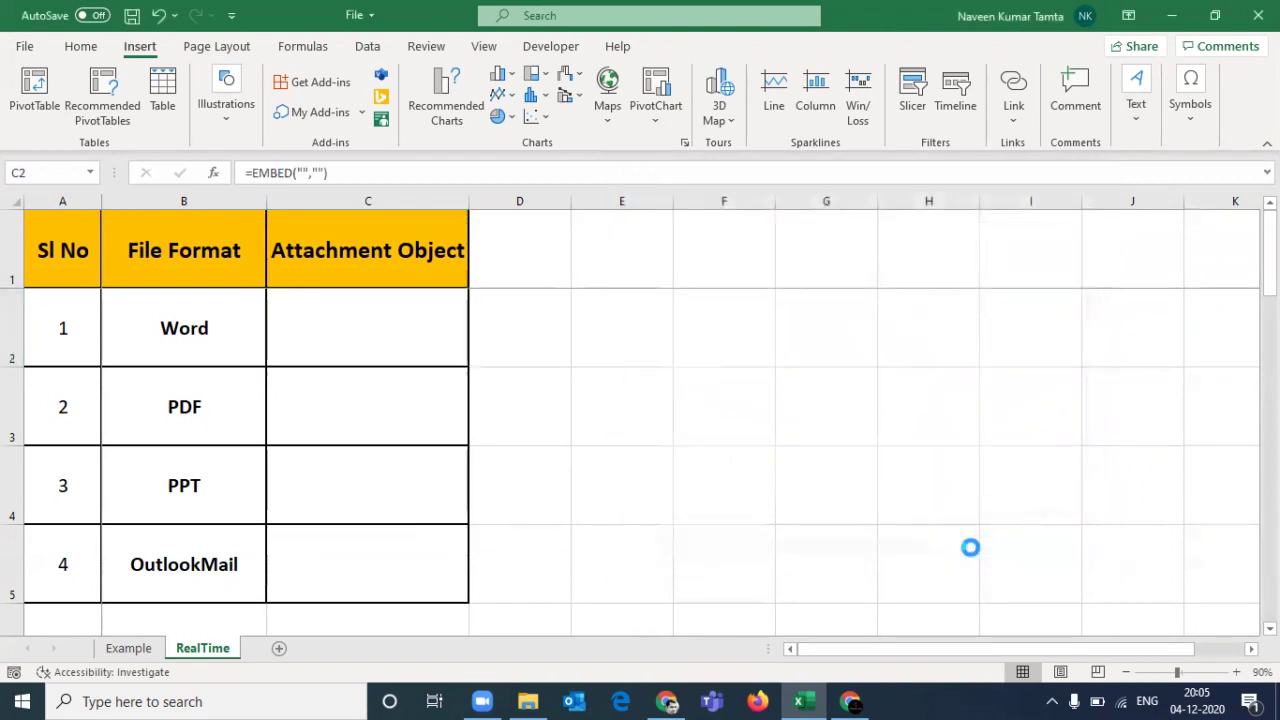
Step: Center the Rules.docx icon in C2, check it in Word, then select C3 for the PDF
drag(299, 323, 348, 330)
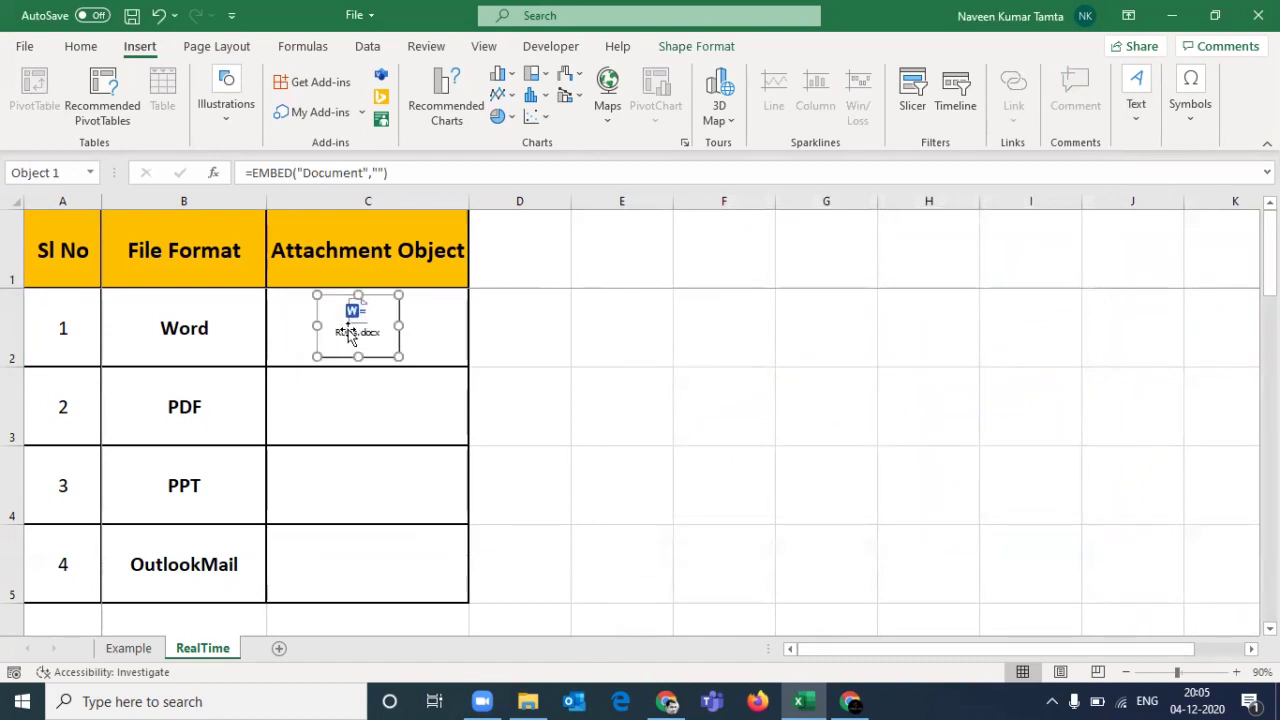
double_click(349, 328)
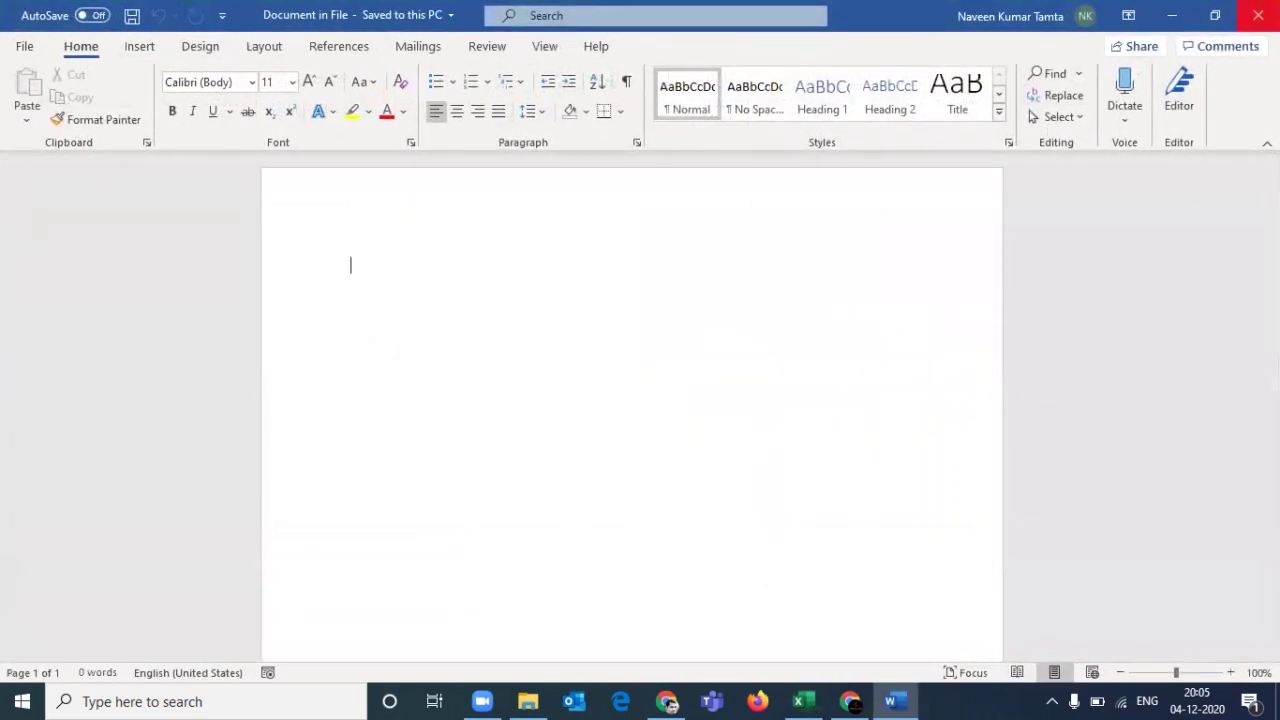
click(1258, 15)
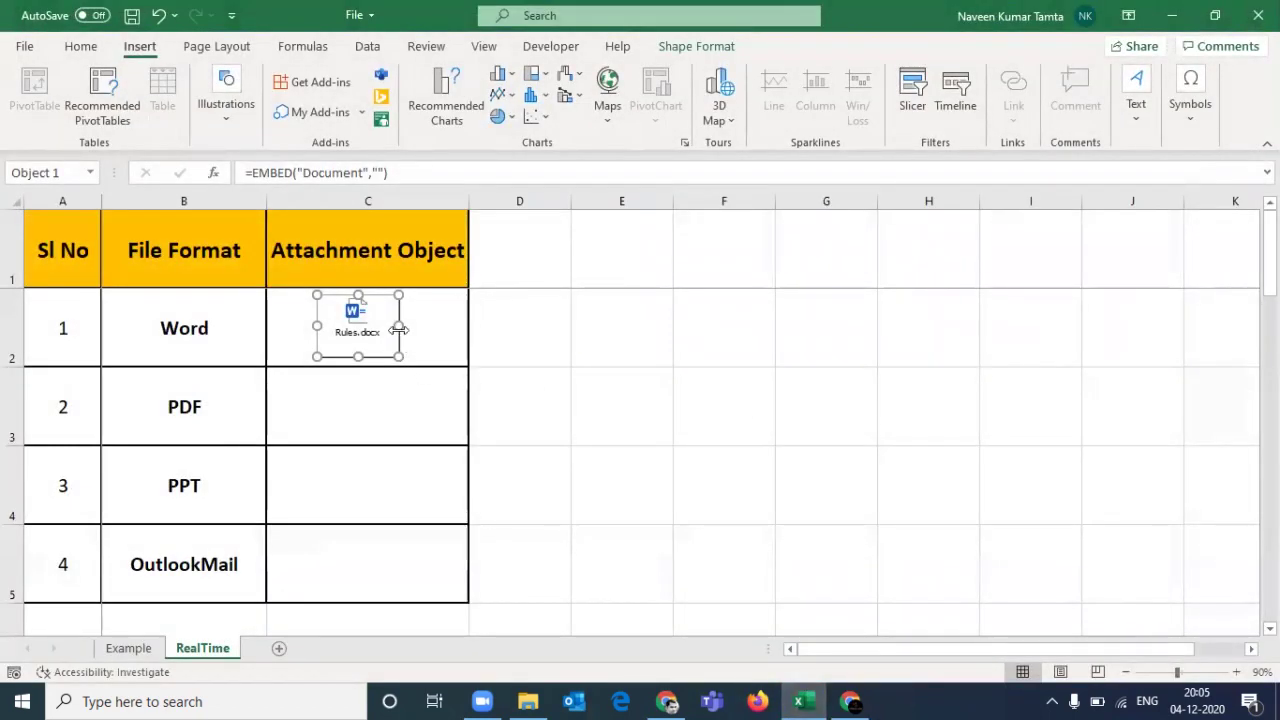
click(363, 417)
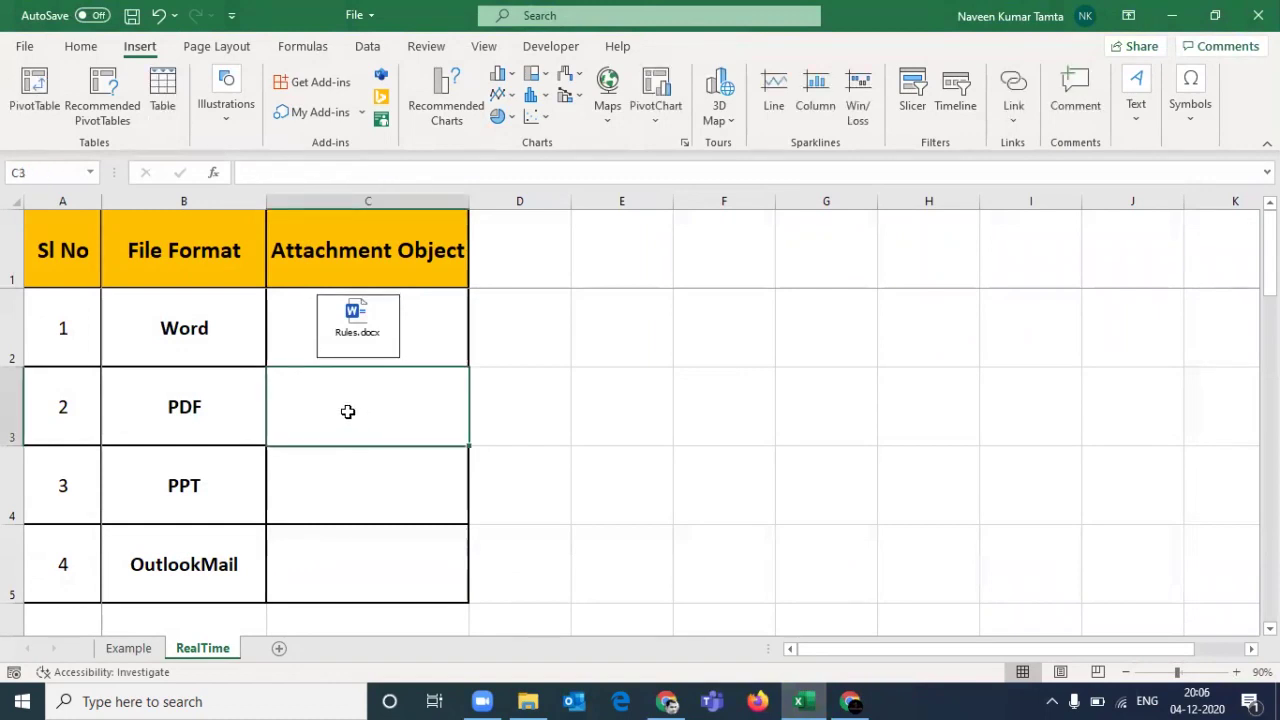
click(1138, 126)
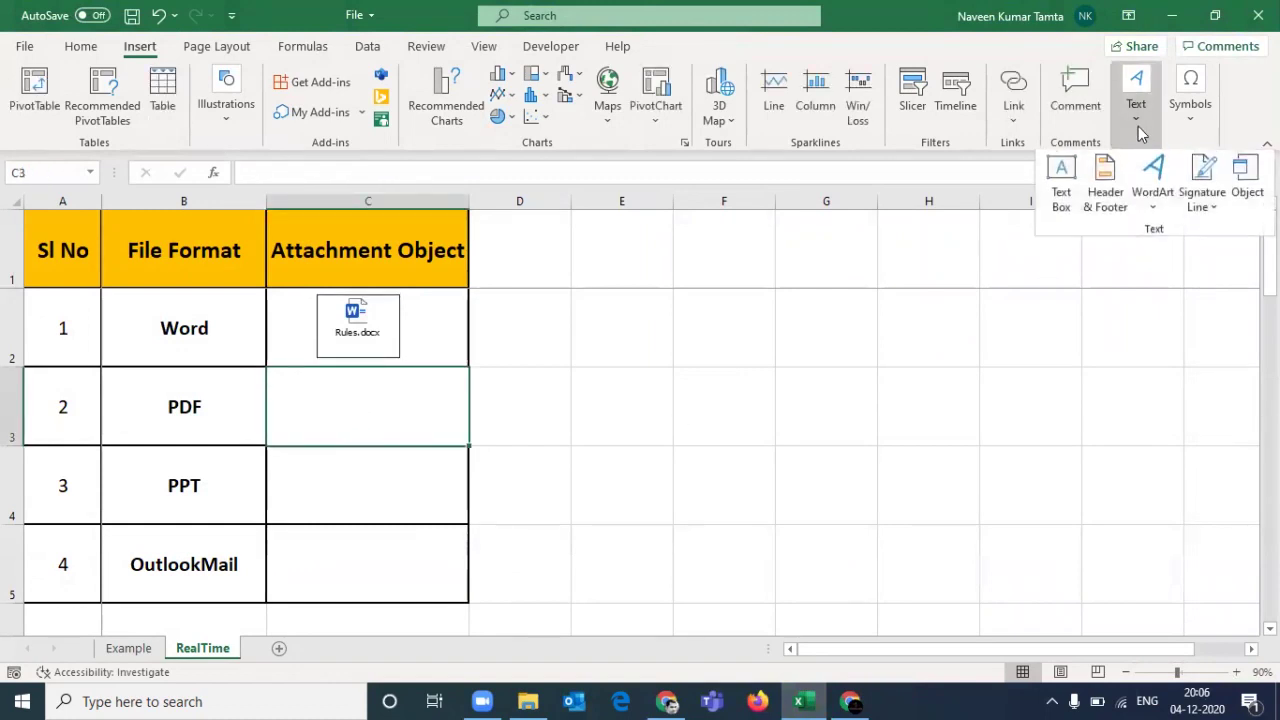
Step: In the Object dialog's Create from File tab, choose Invoice.pdf from the Files folder
click(1245, 185)
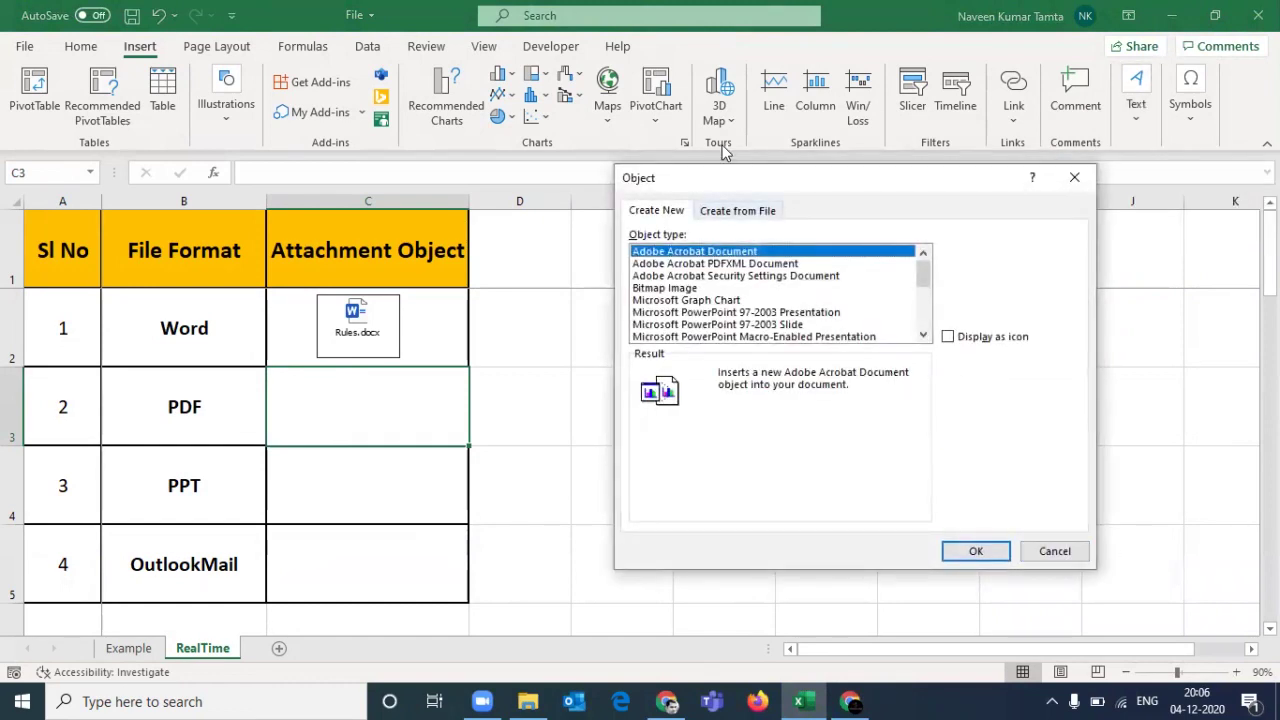
click(728, 210)
click(972, 258)
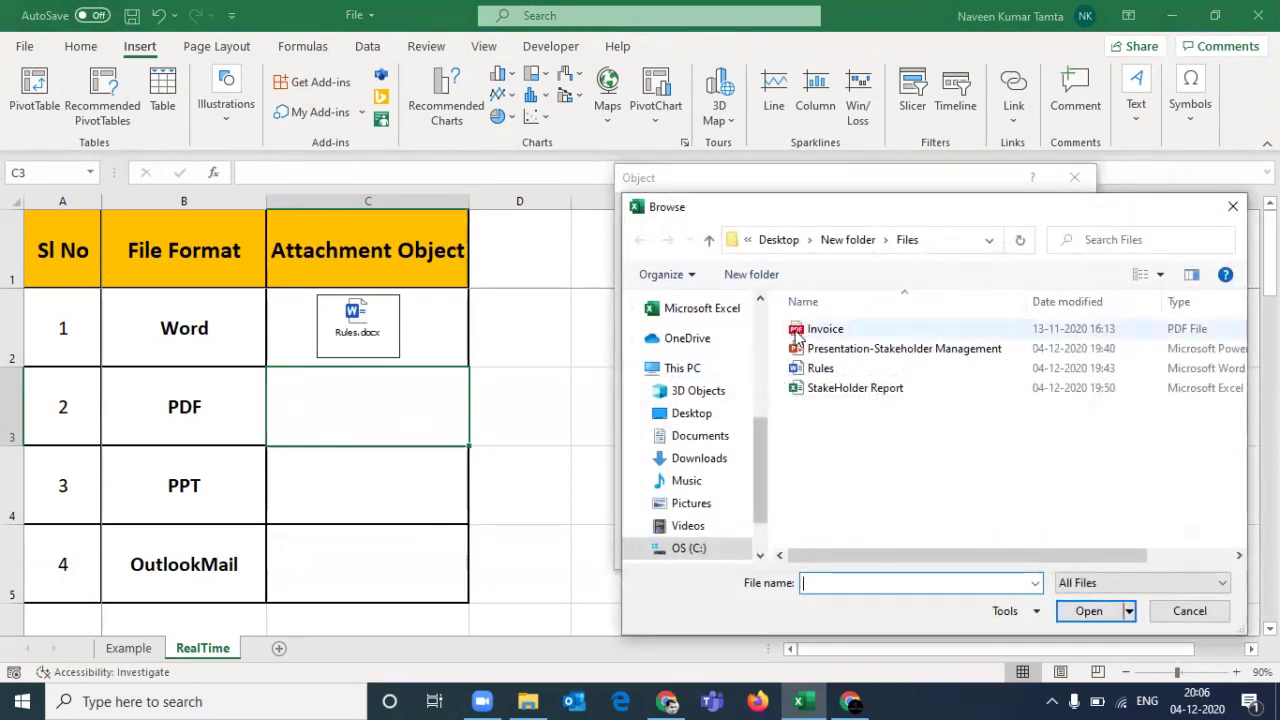
click(825, 332)
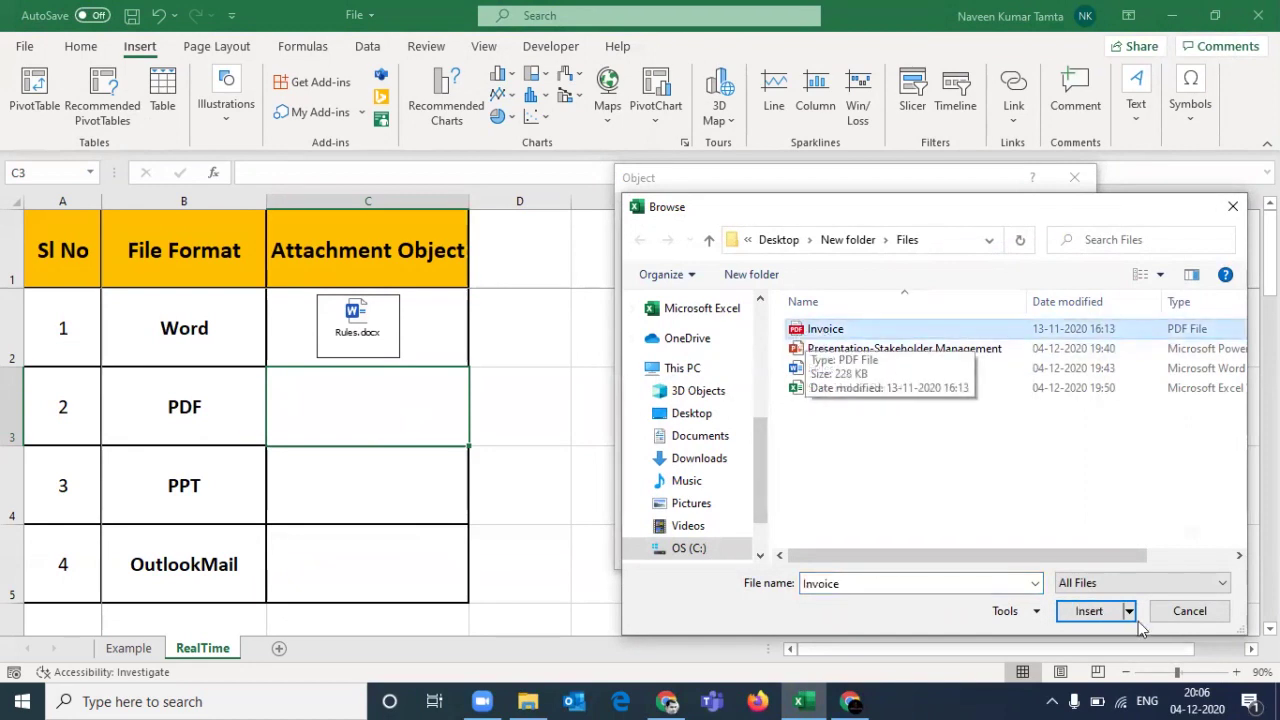
click(1088, 611)
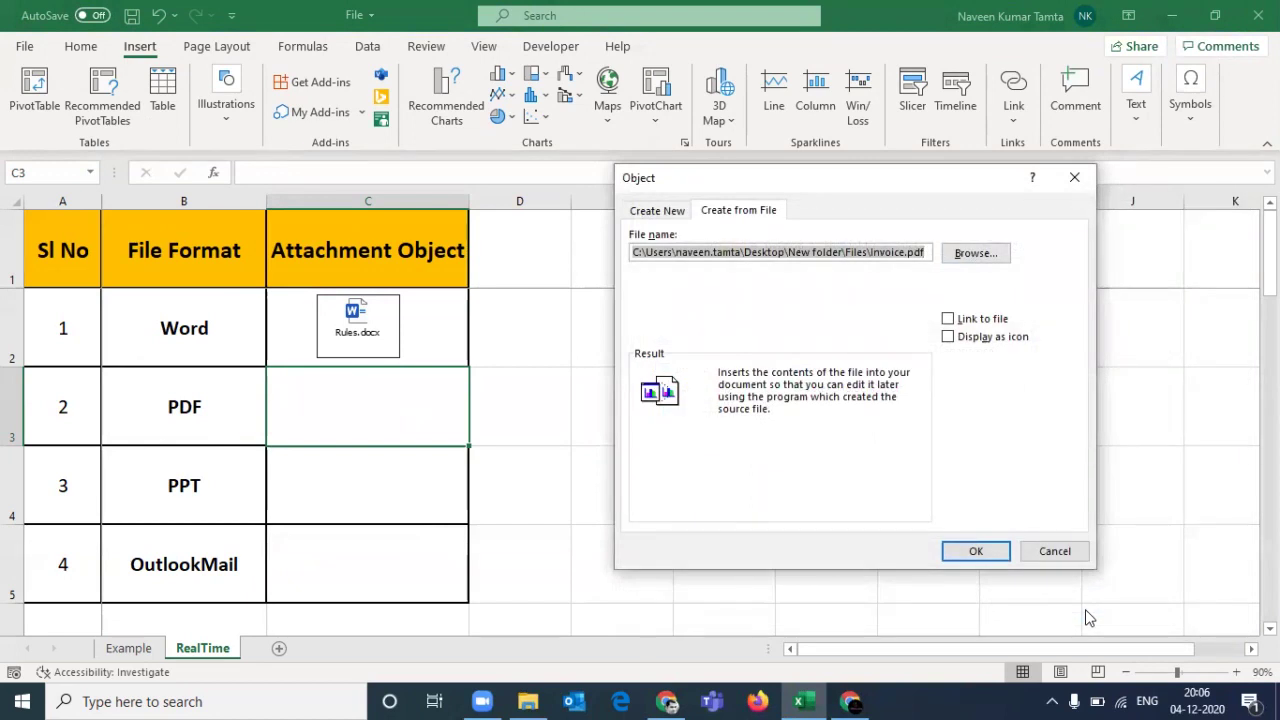
Step: Embed Invoice.pdf in C3 as an icon, leaving the Change Icon options unchanged
click(948, 337)
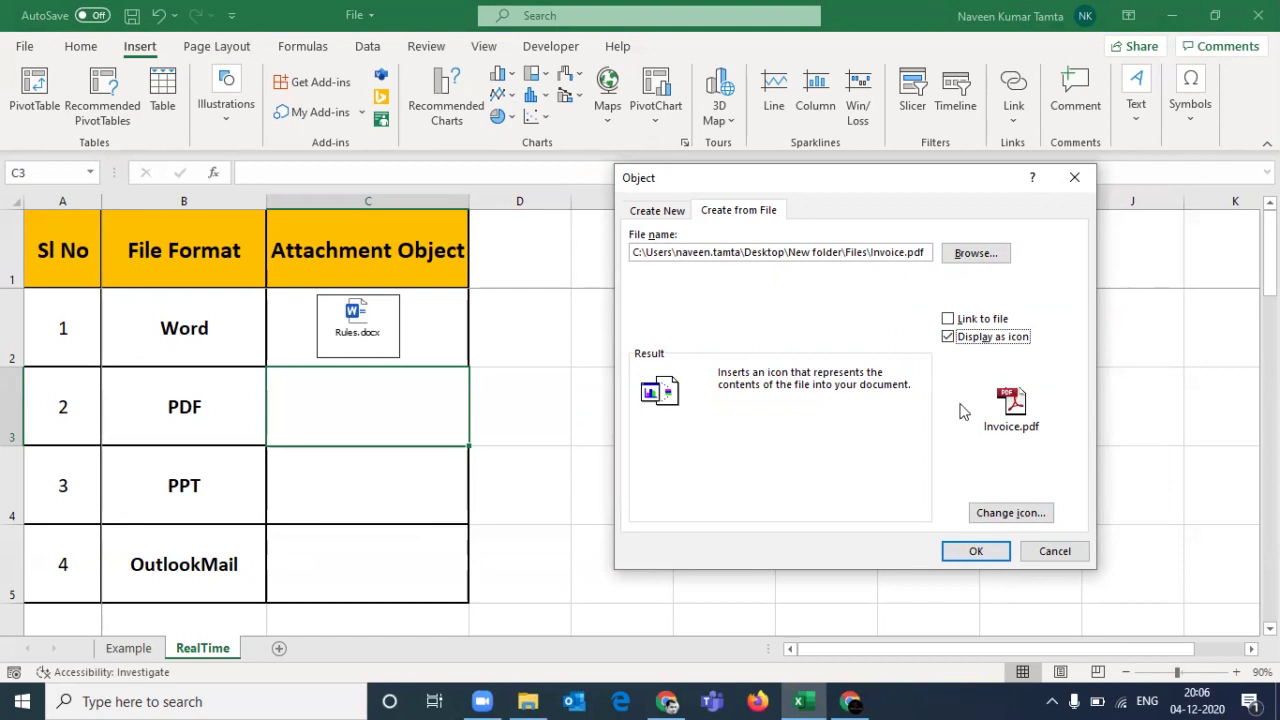
click(1003, 515)
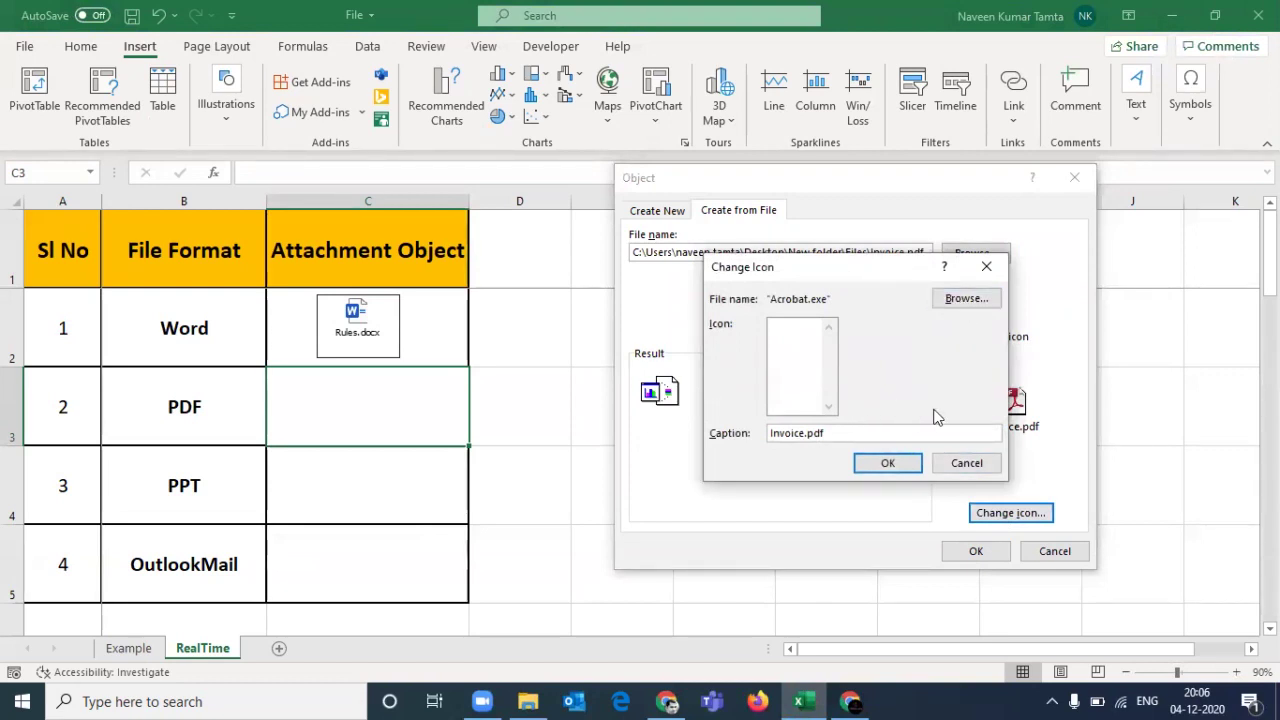
click(986, 267)
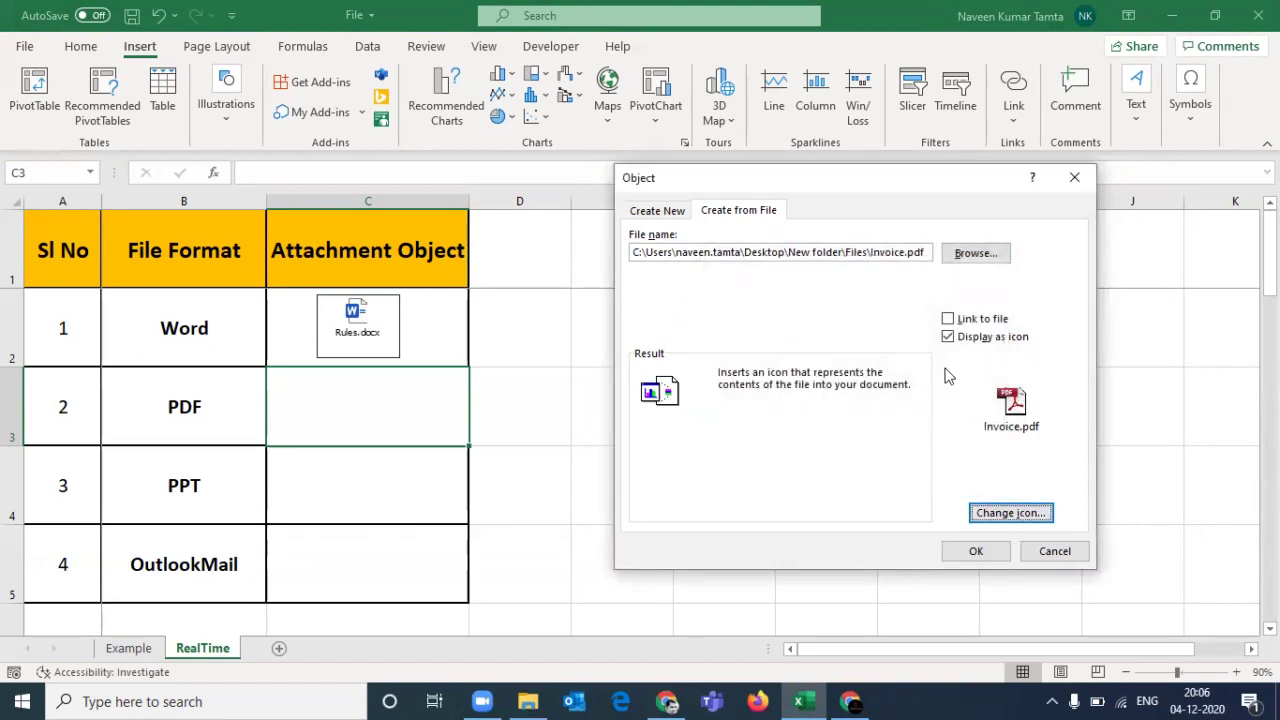
click(977, 555)
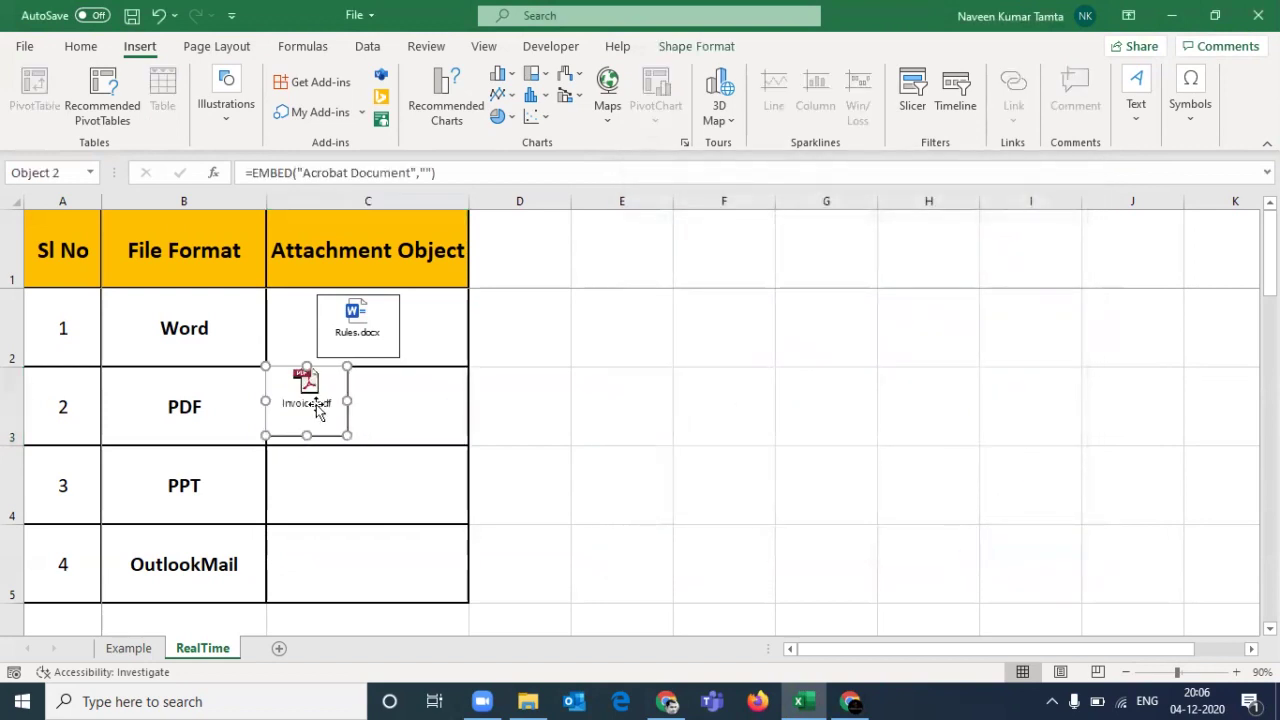
Step: Centre the Invoice.pdf icon in cell C3 so it lines up under the Rules.docx icon
drag(313, 403, 357, 409)
click(366, 471)
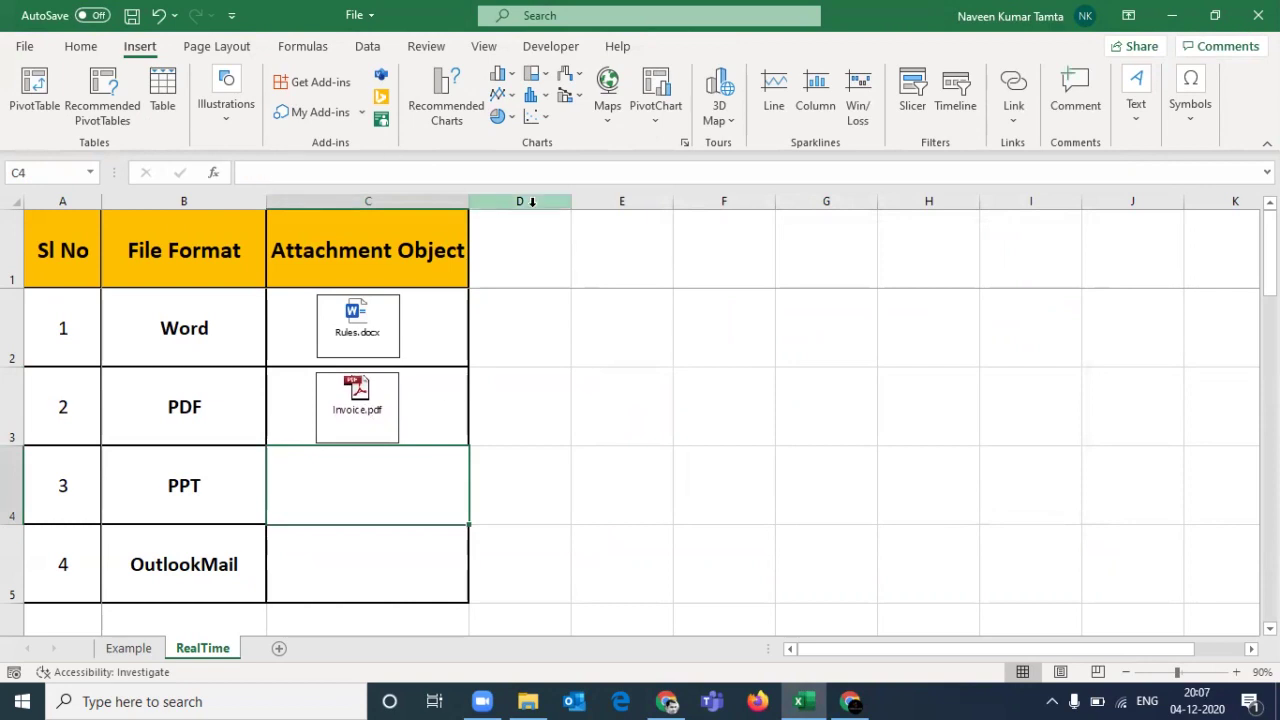
Step: Embed Presentation-Stakeholder Management.pptx as an icon and centre it in cell C4 beside PPT
click(1133, 124)
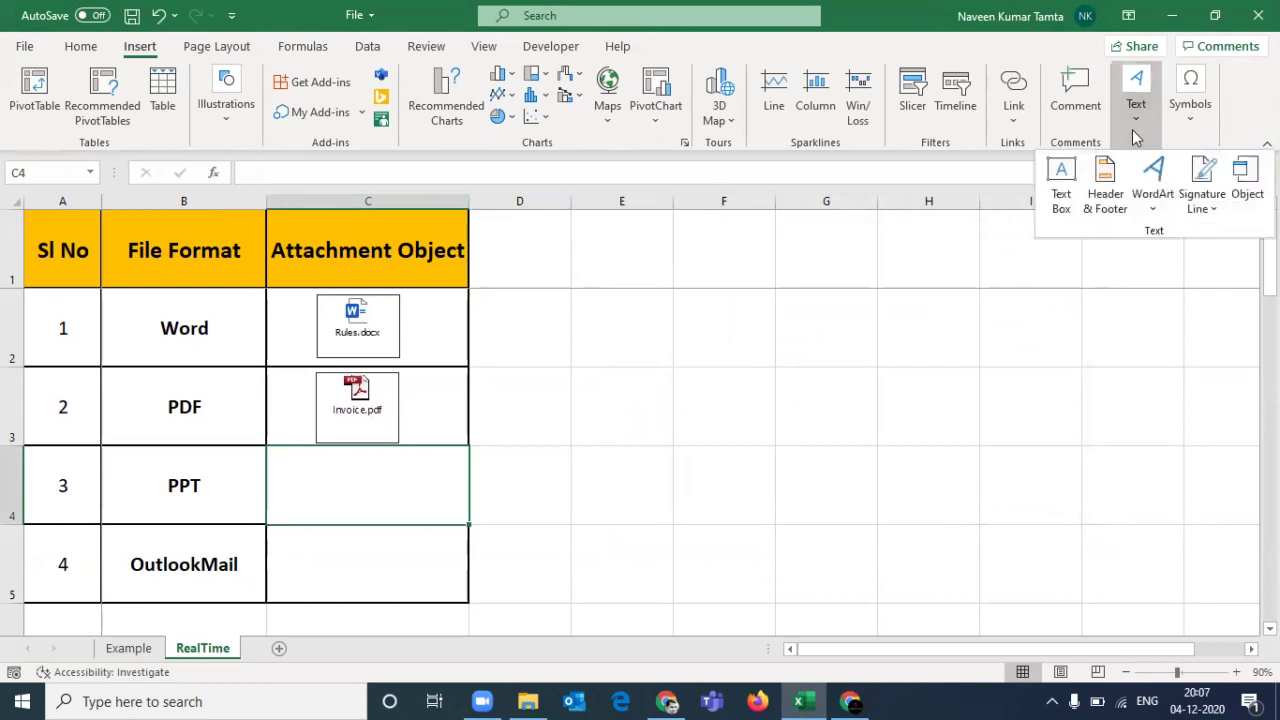
click(1247, 185)
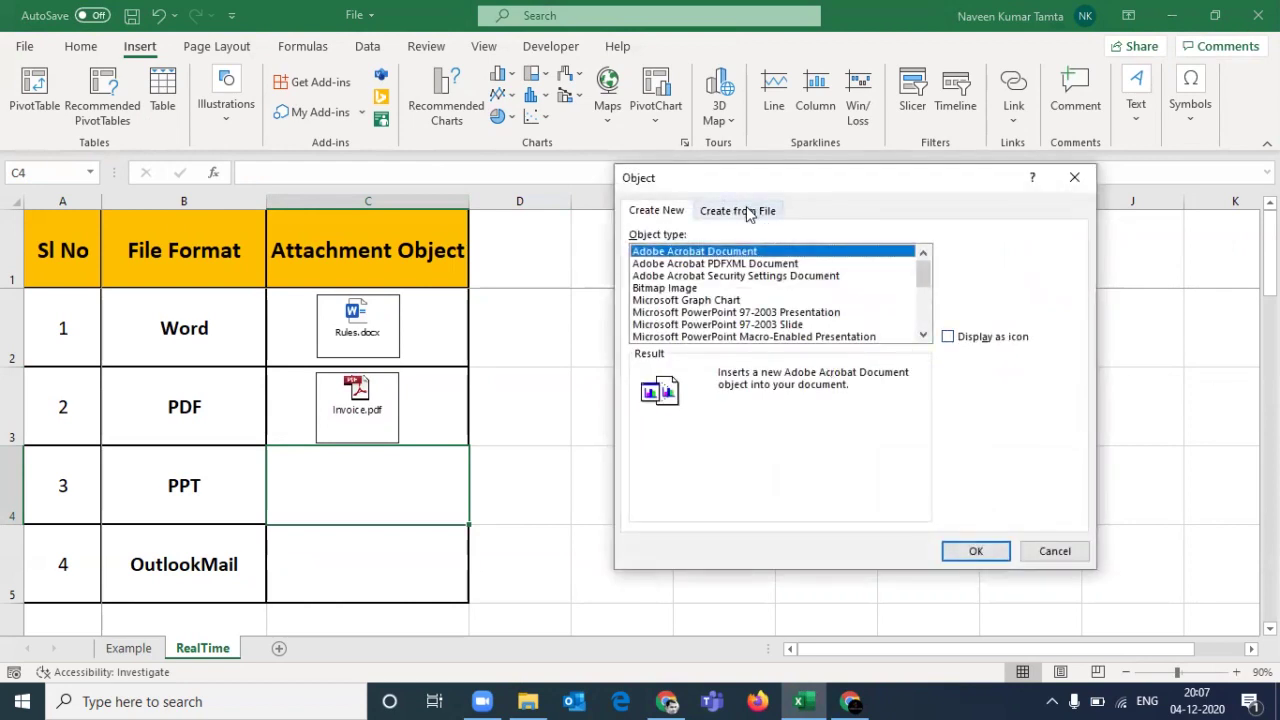
click(748, 212)
click(966, 259)
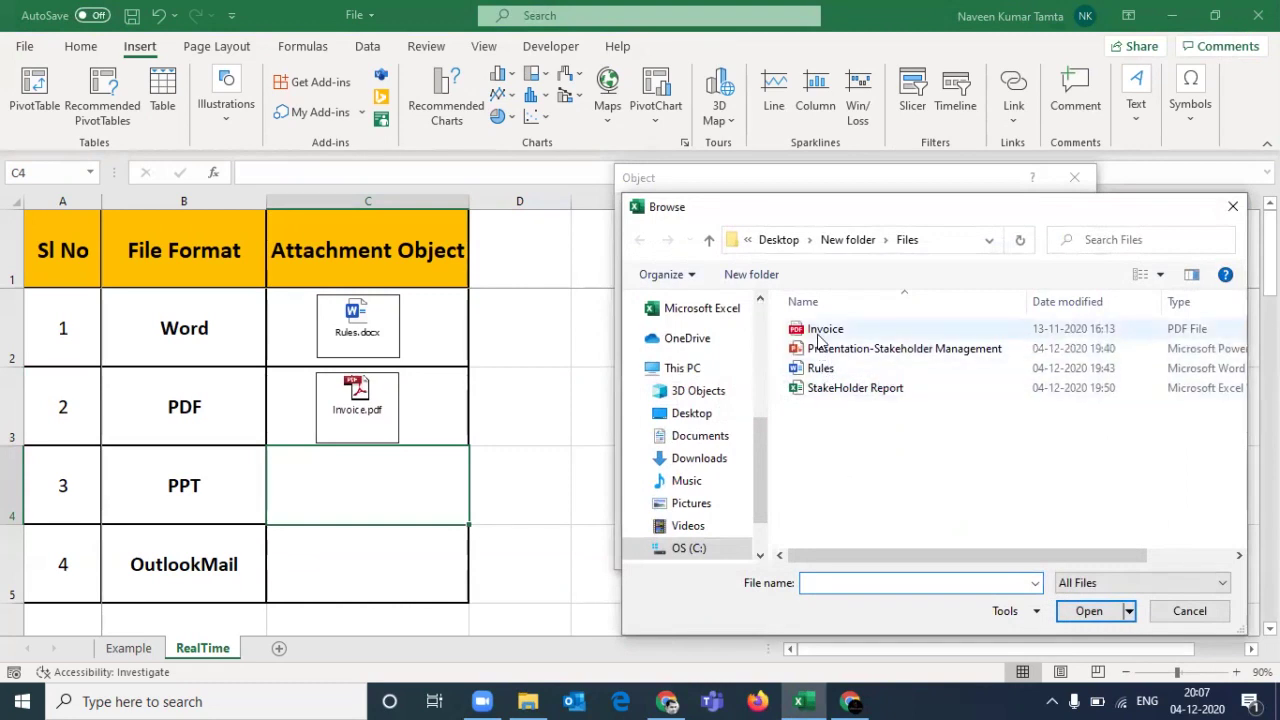
double_click(815, 349)
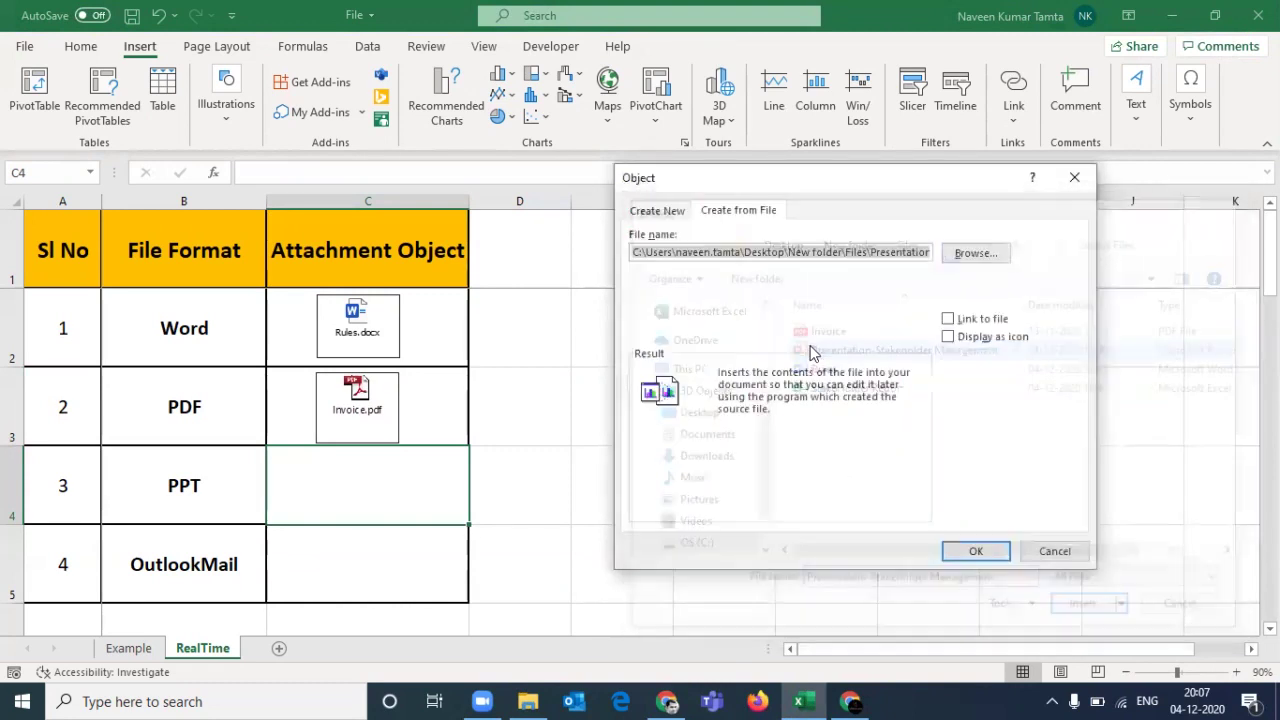
click(948, 338)
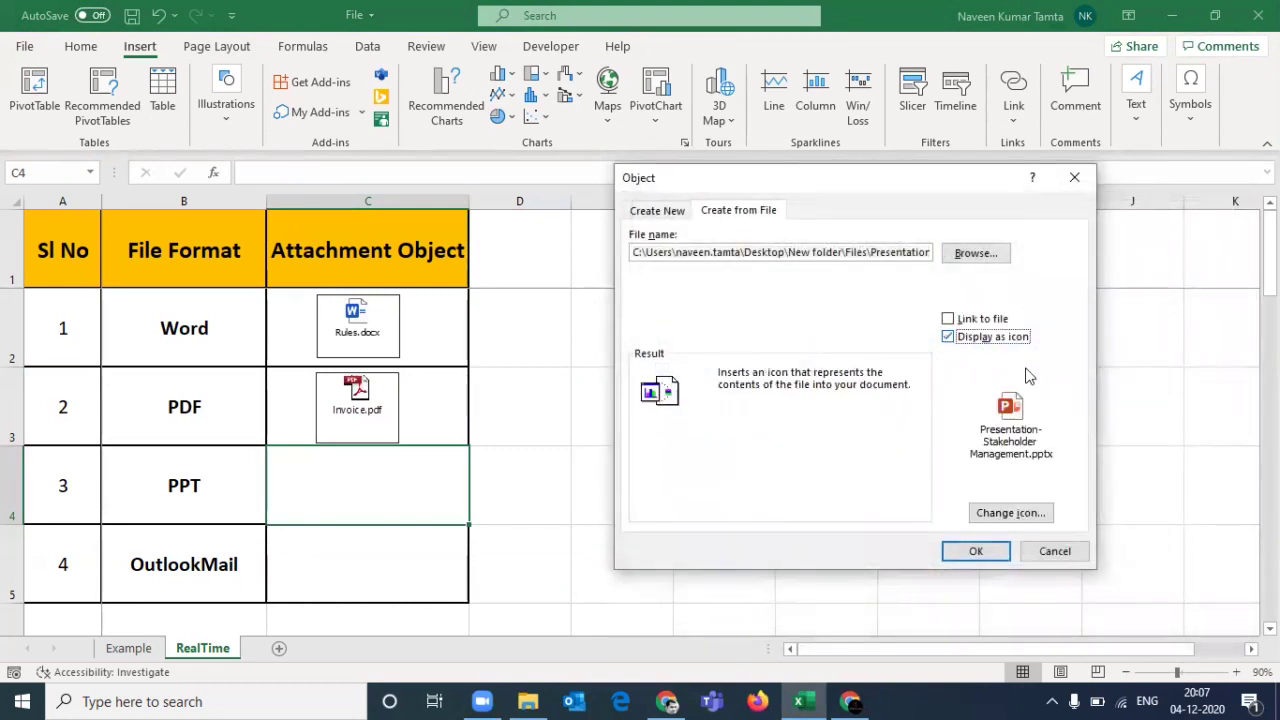
click(978, 553)
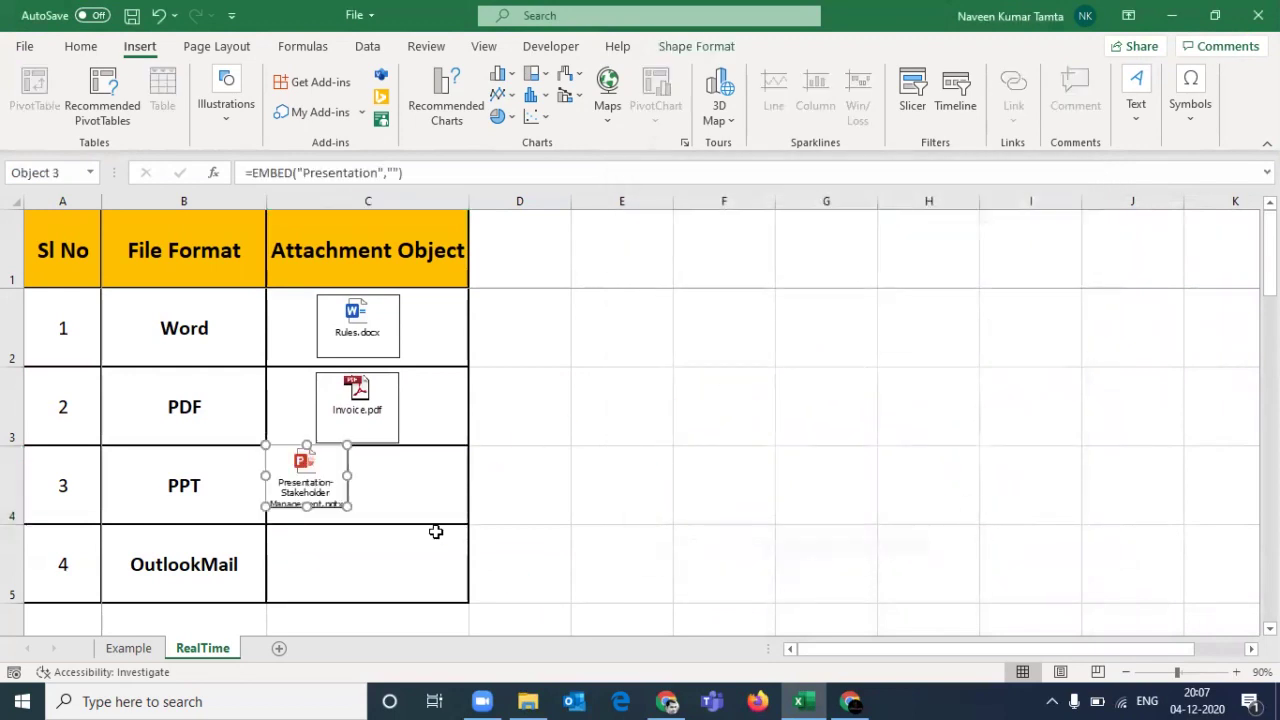
drag(318, 474, 370, 483)
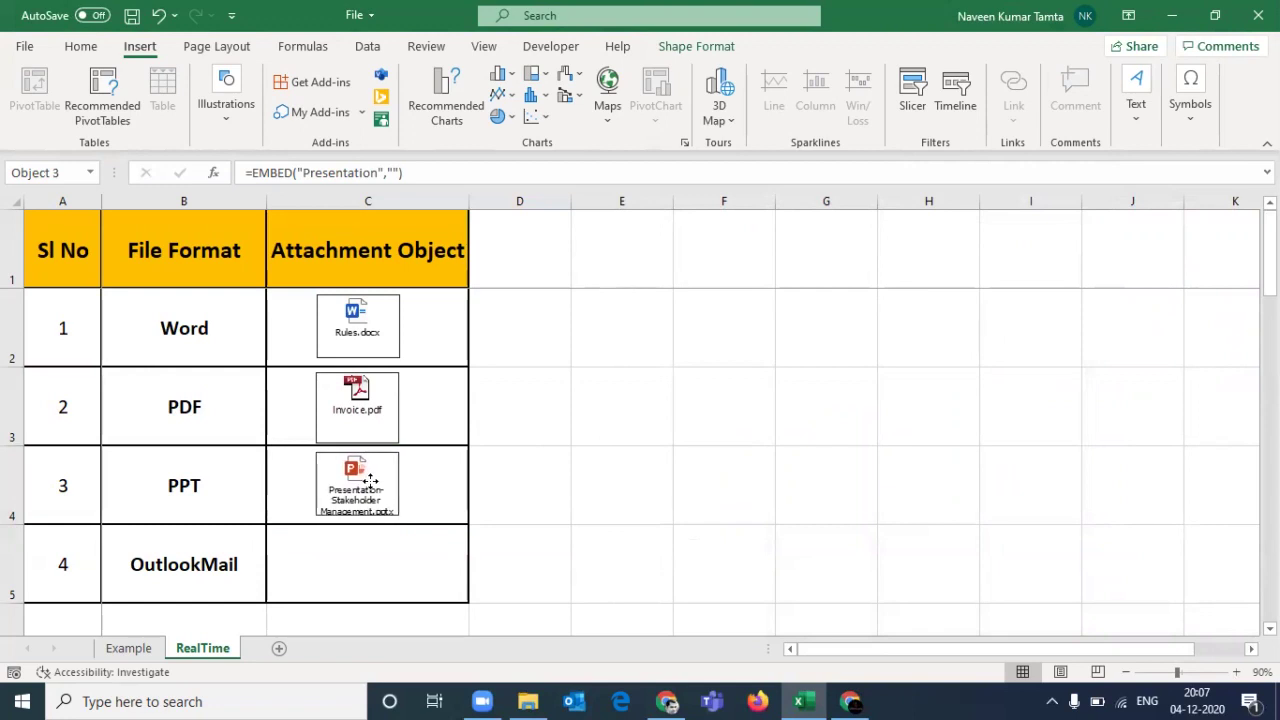
click(308, 560)
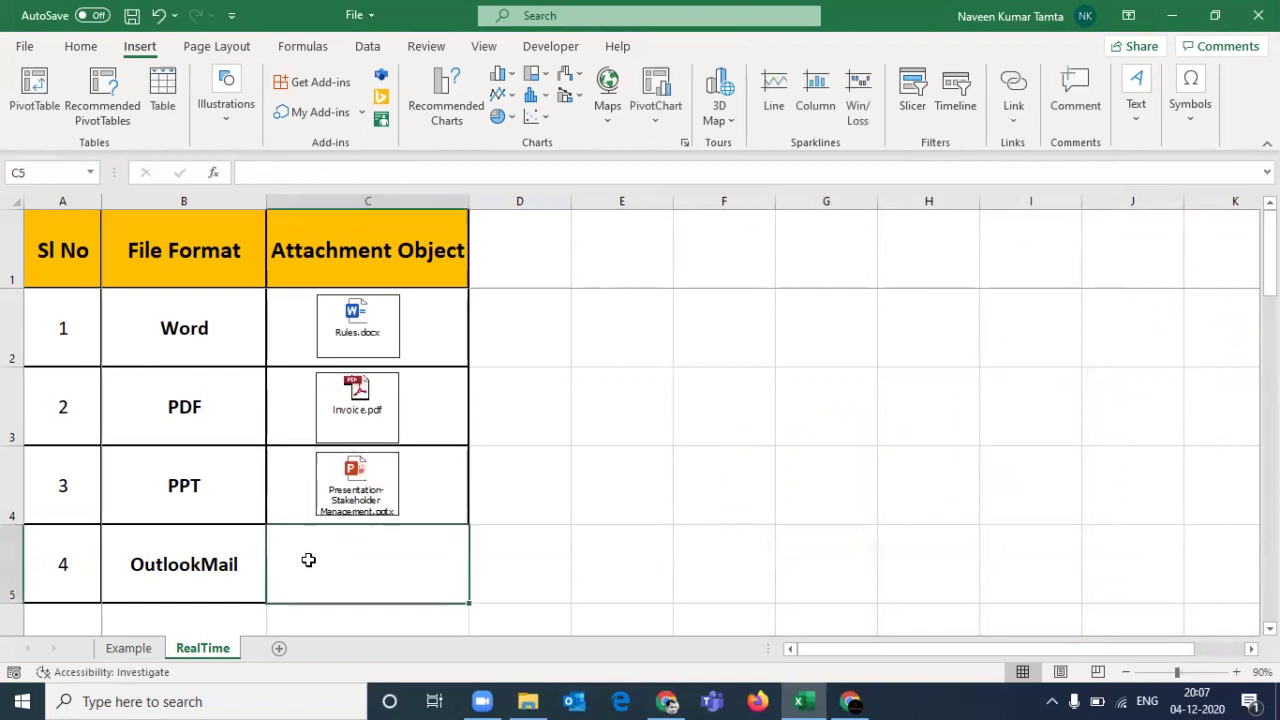
Step: Change the label in cell B5 from OutlookMail to ExcelFile
click(224, 564)
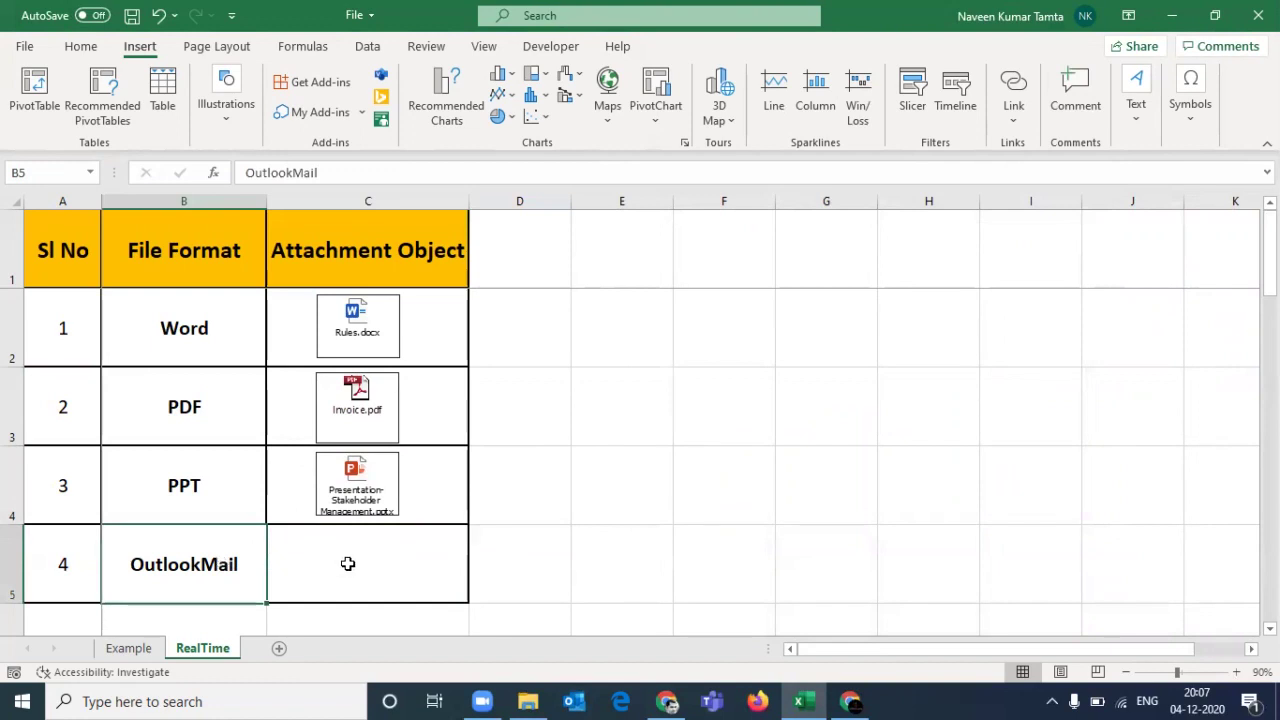
text(eXCE)
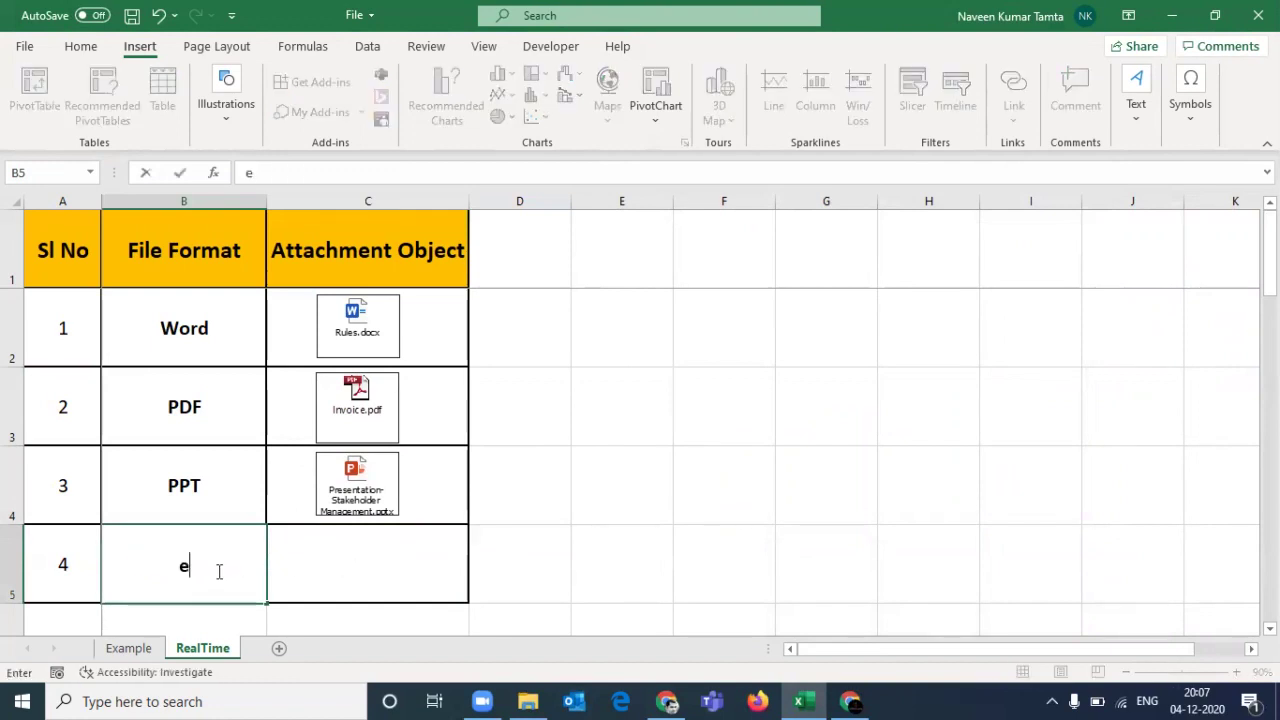
key(BackSpace)
key(BackSpace)
key(BackSpace)
key(BackSpace)
text(ExcelFile)
key(Return)
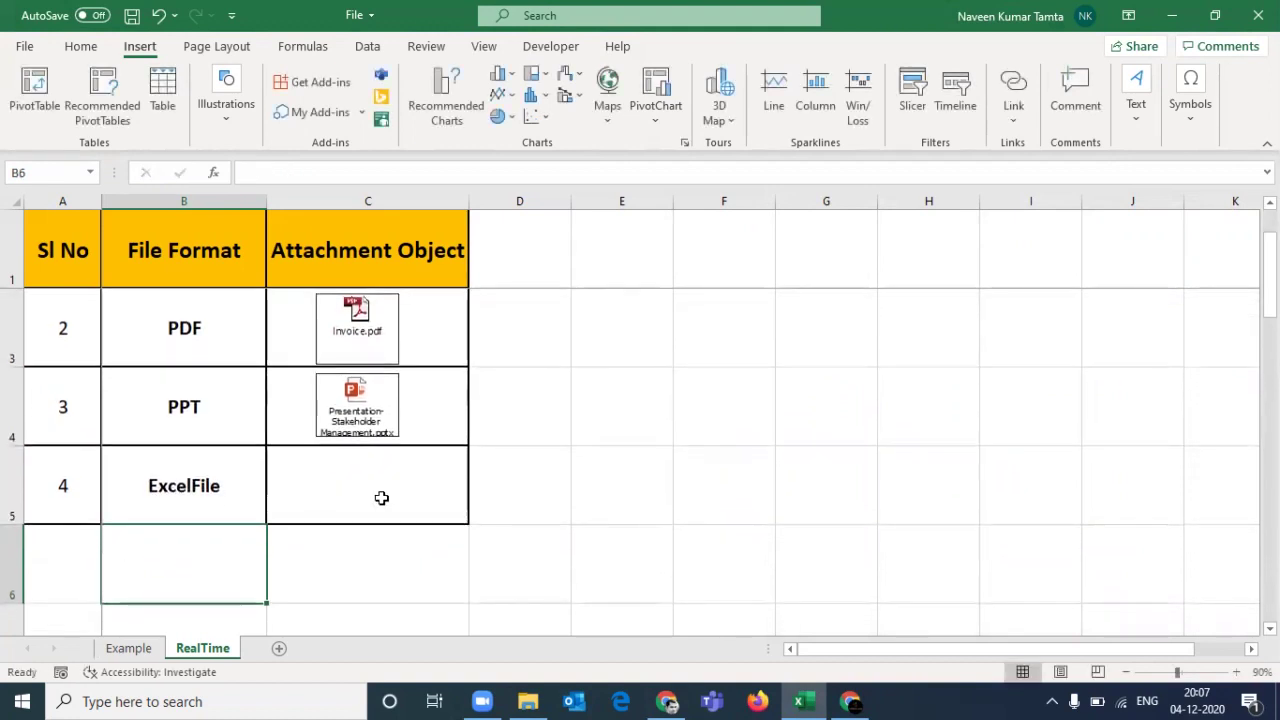
click(426, 485)
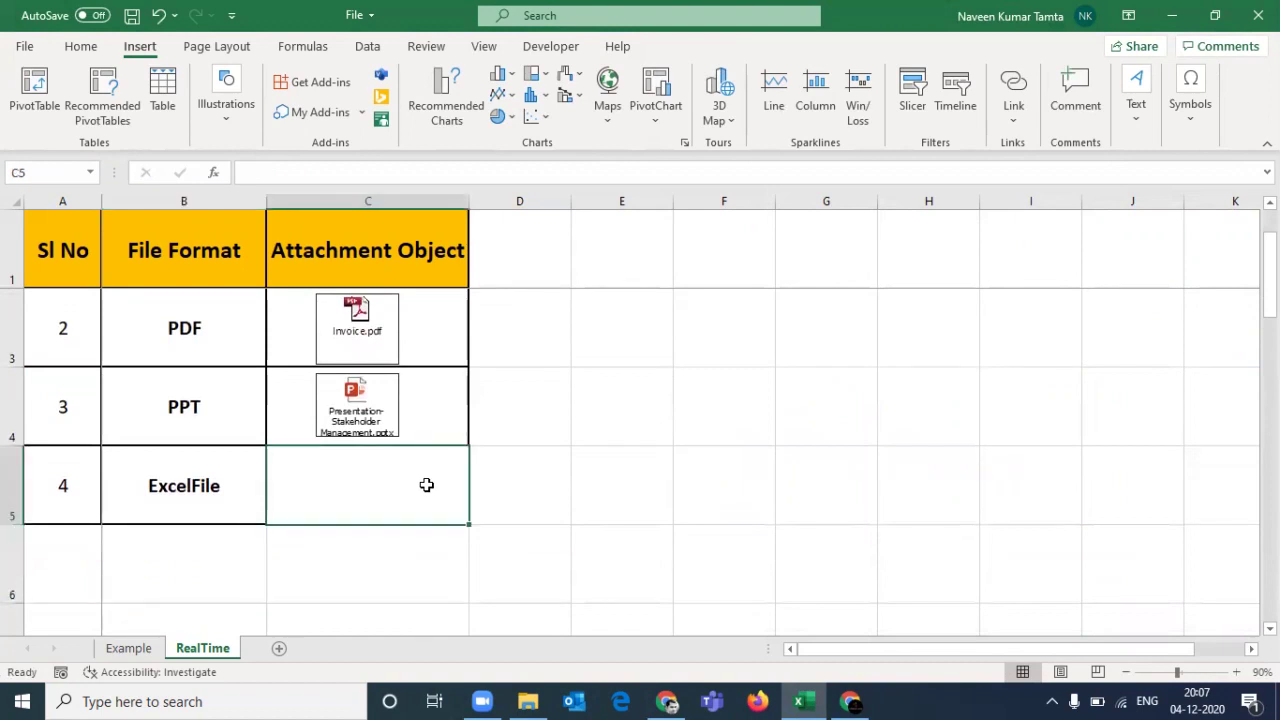
Step: Embed StakeHolder Report.xlsx as an icon and centre it in cell C5
click(1148, 132)
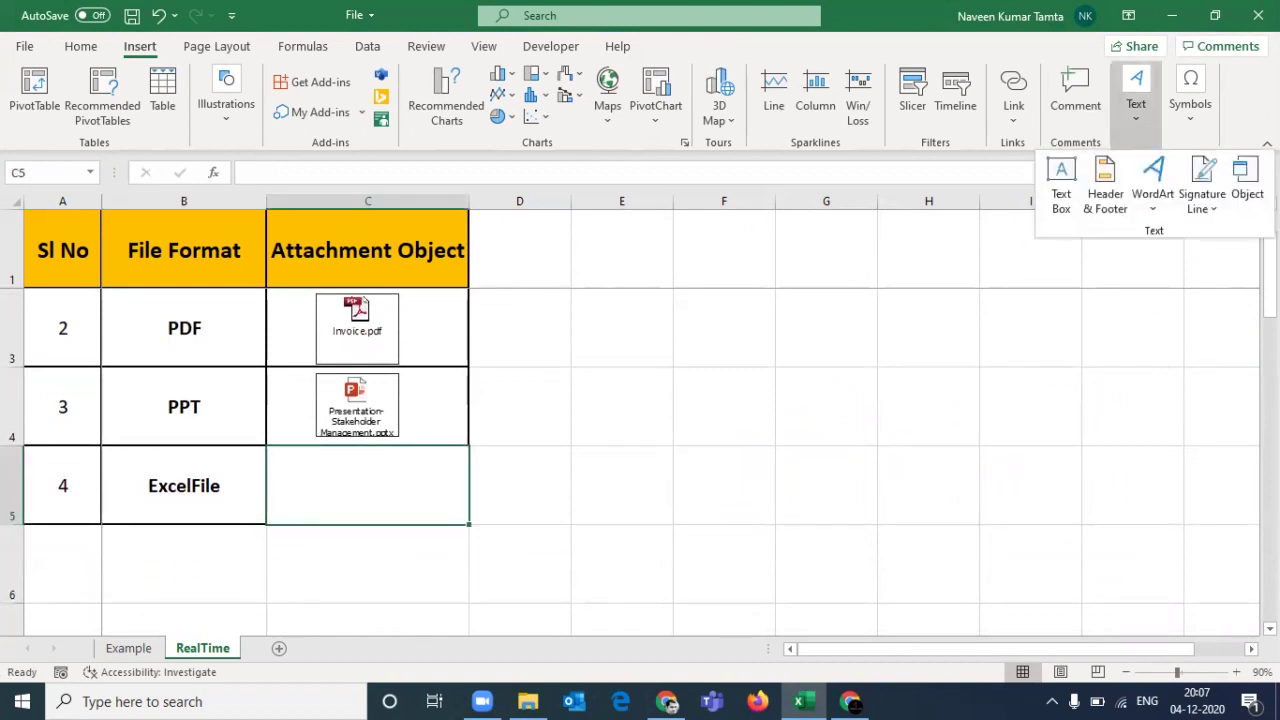
click(1245, 193)
click(740, 210)
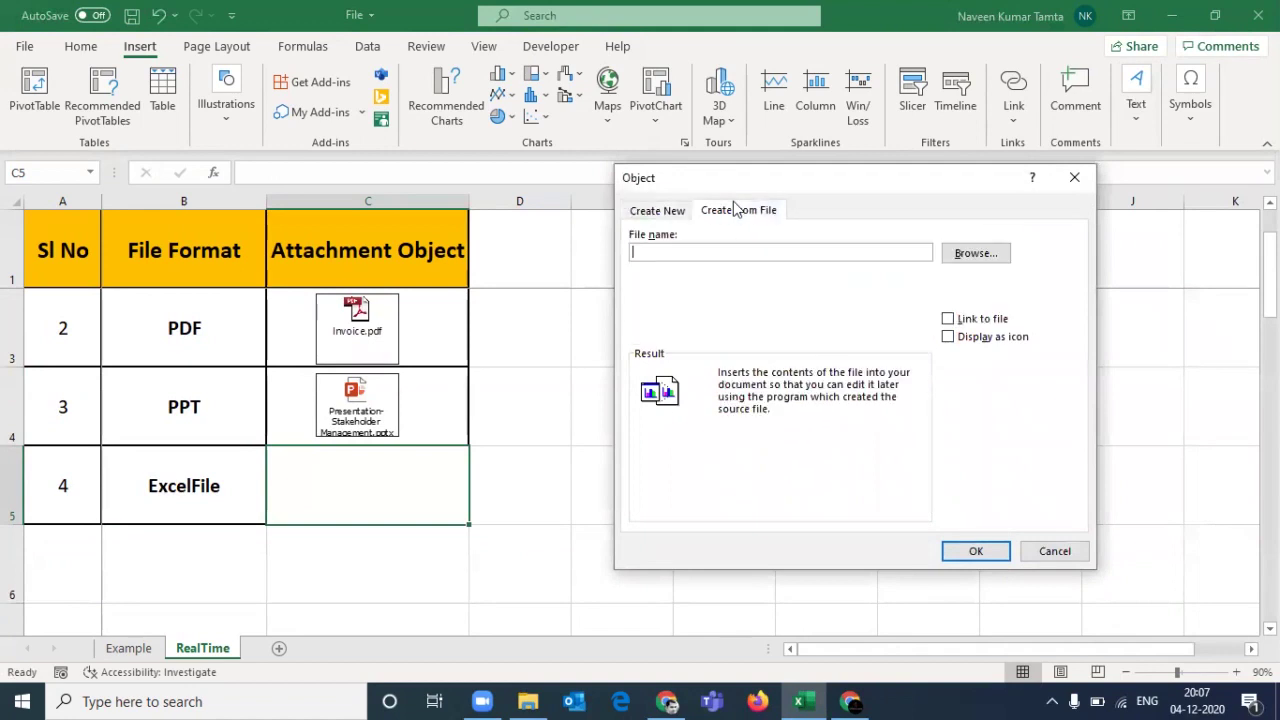
click(978, 254)
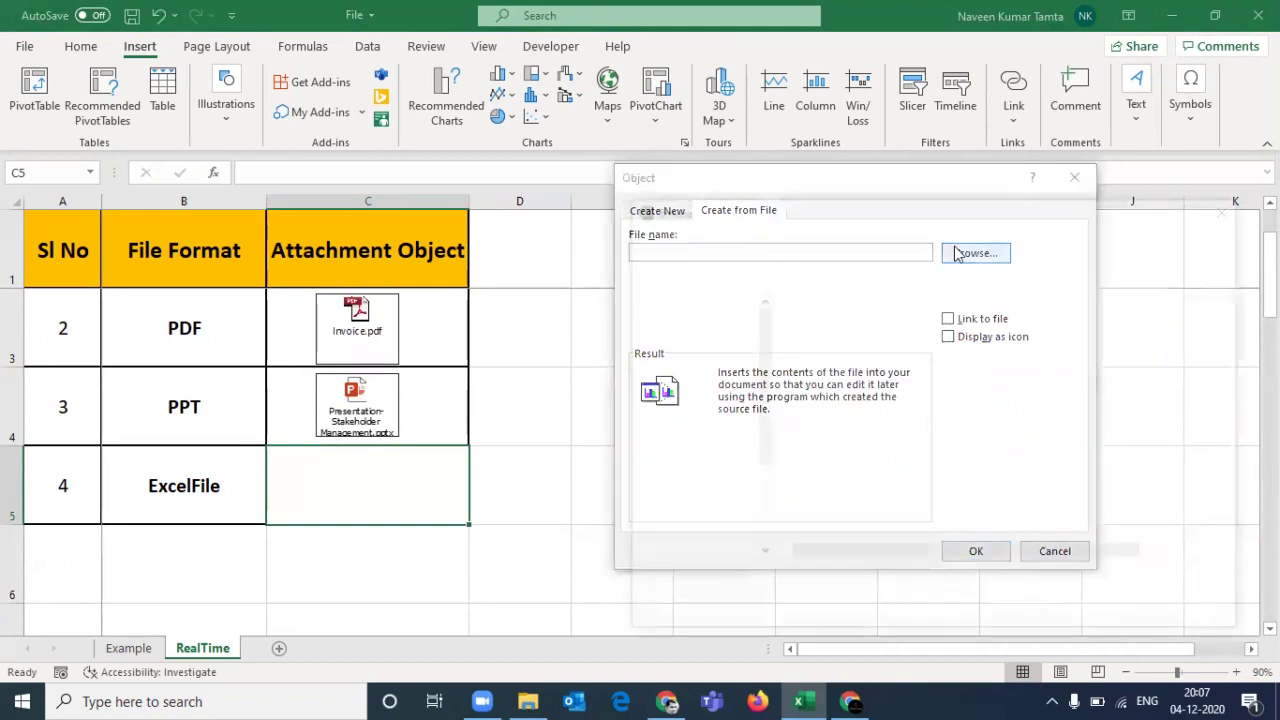
double_click(850, 388)
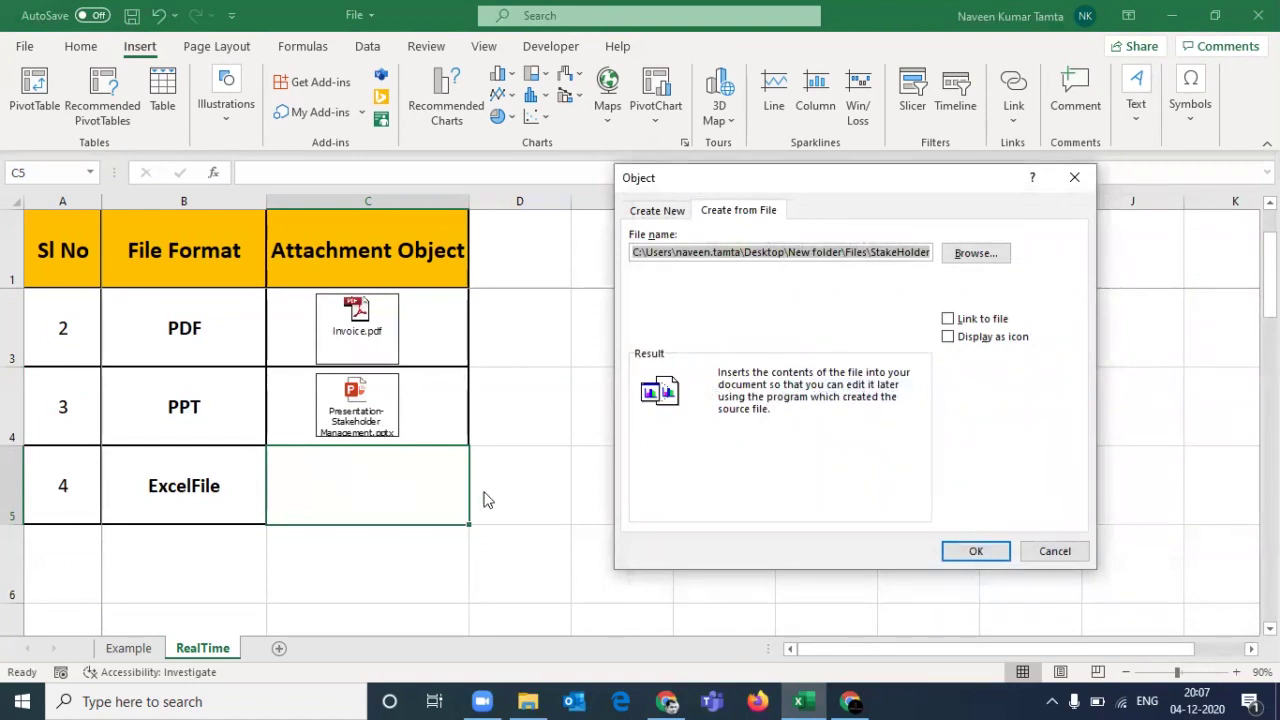
click(948, 338)
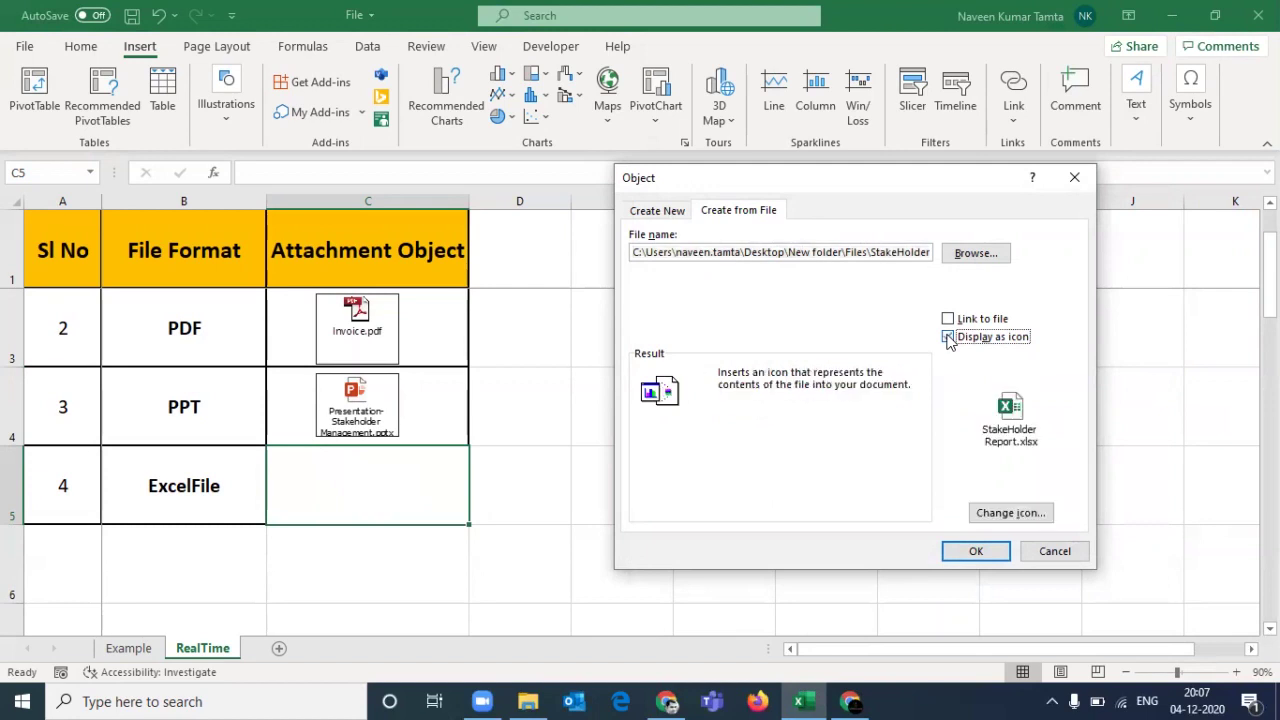
click(974, 552)
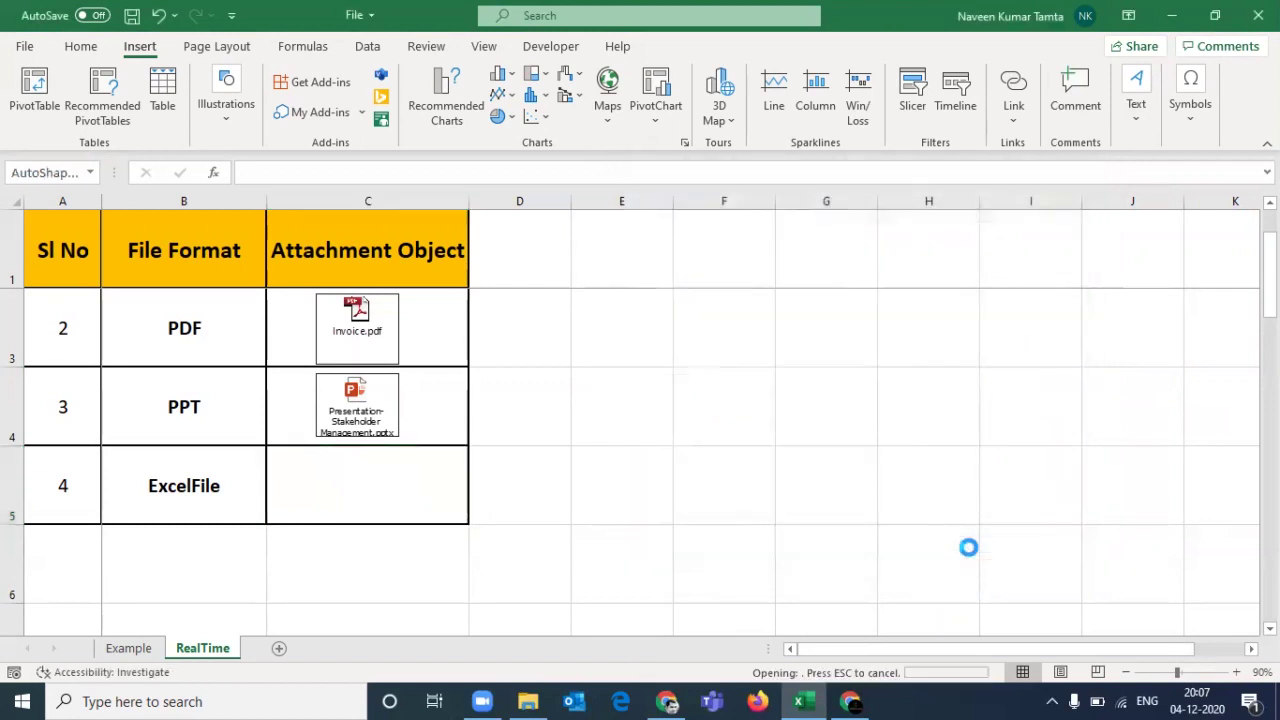
drag(306, 471, 367, 490)
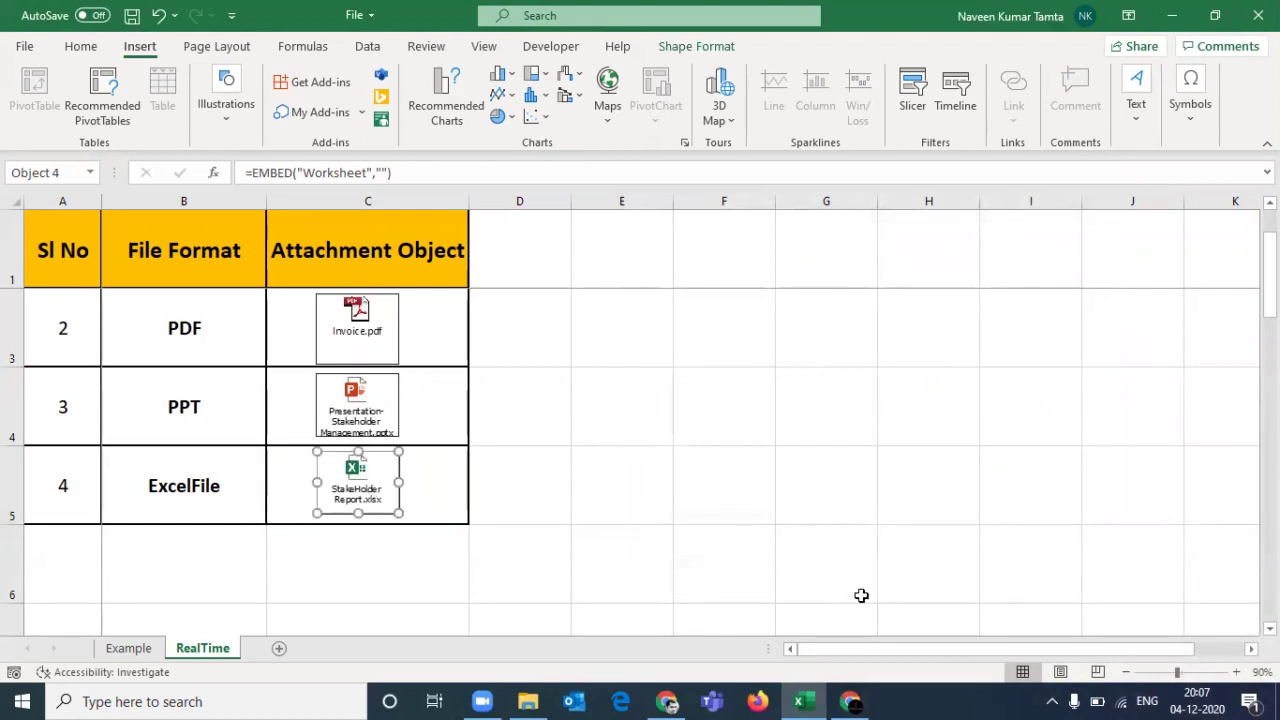
Step: Deselect the workbook icon and return to the top-left cell A1
click(586, 471)
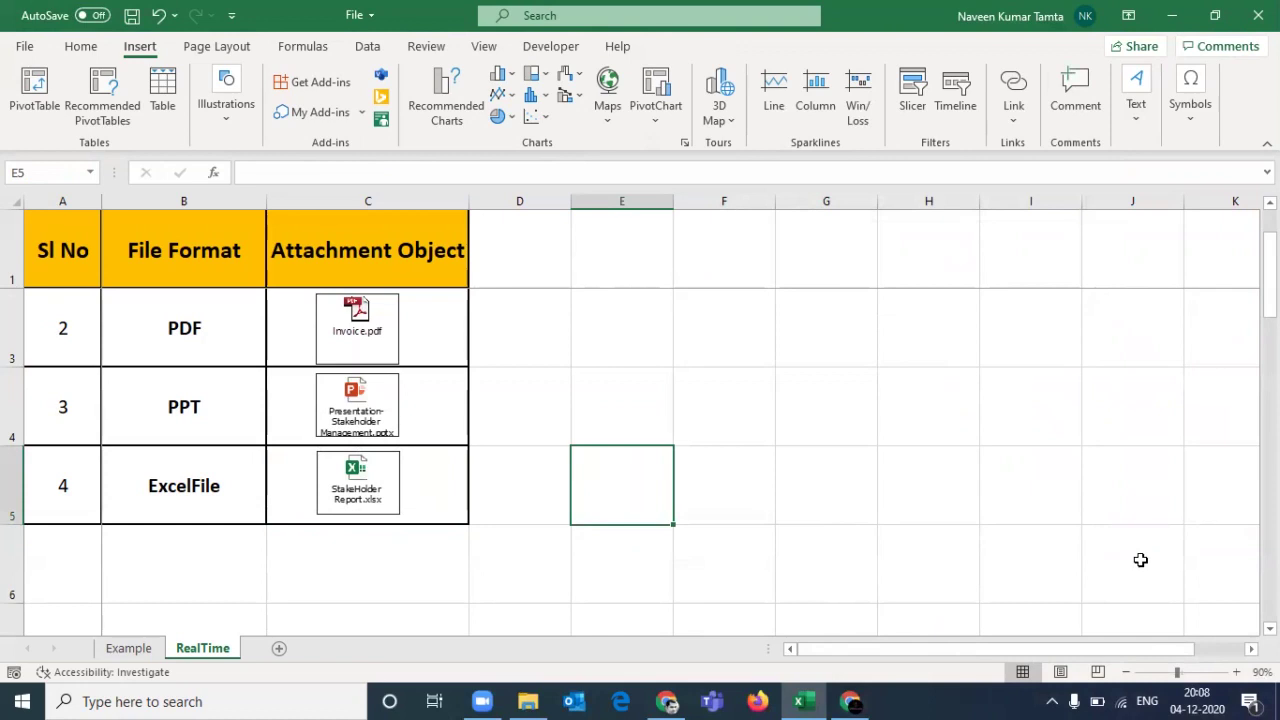
drag(1269, 285, 1269, 265)
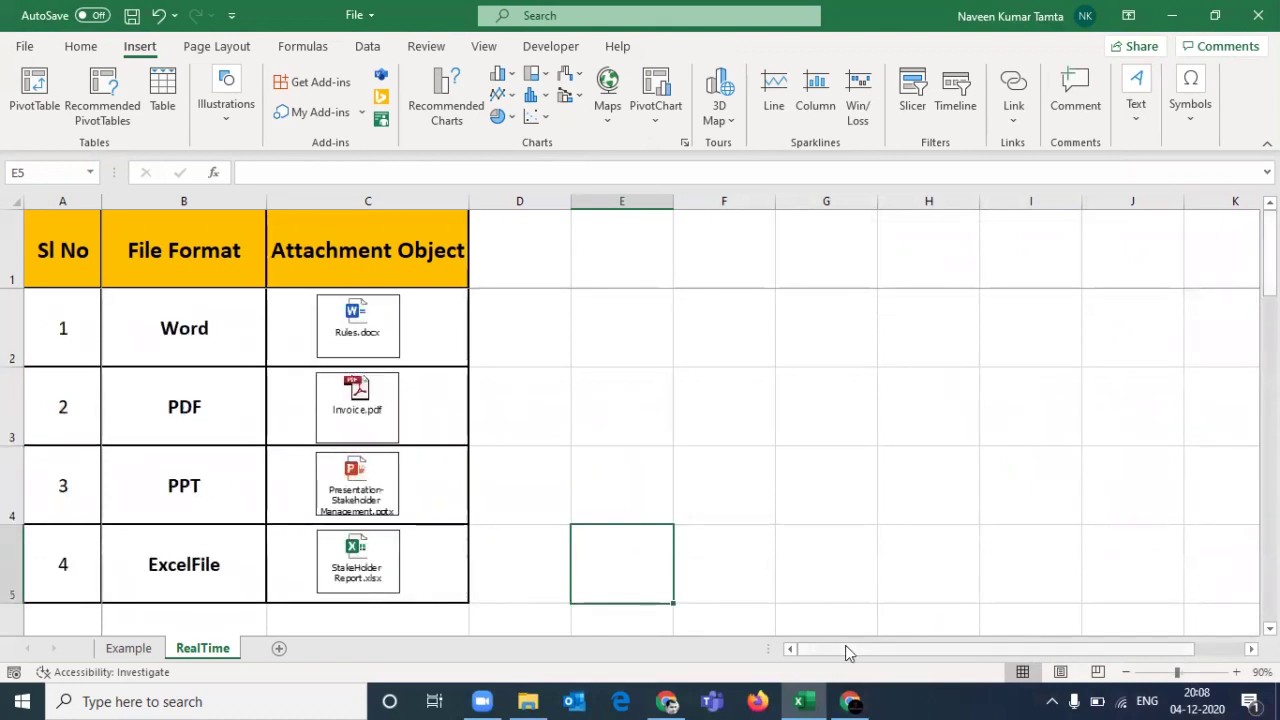
click(389, 236)
key(Left)
key(Left)
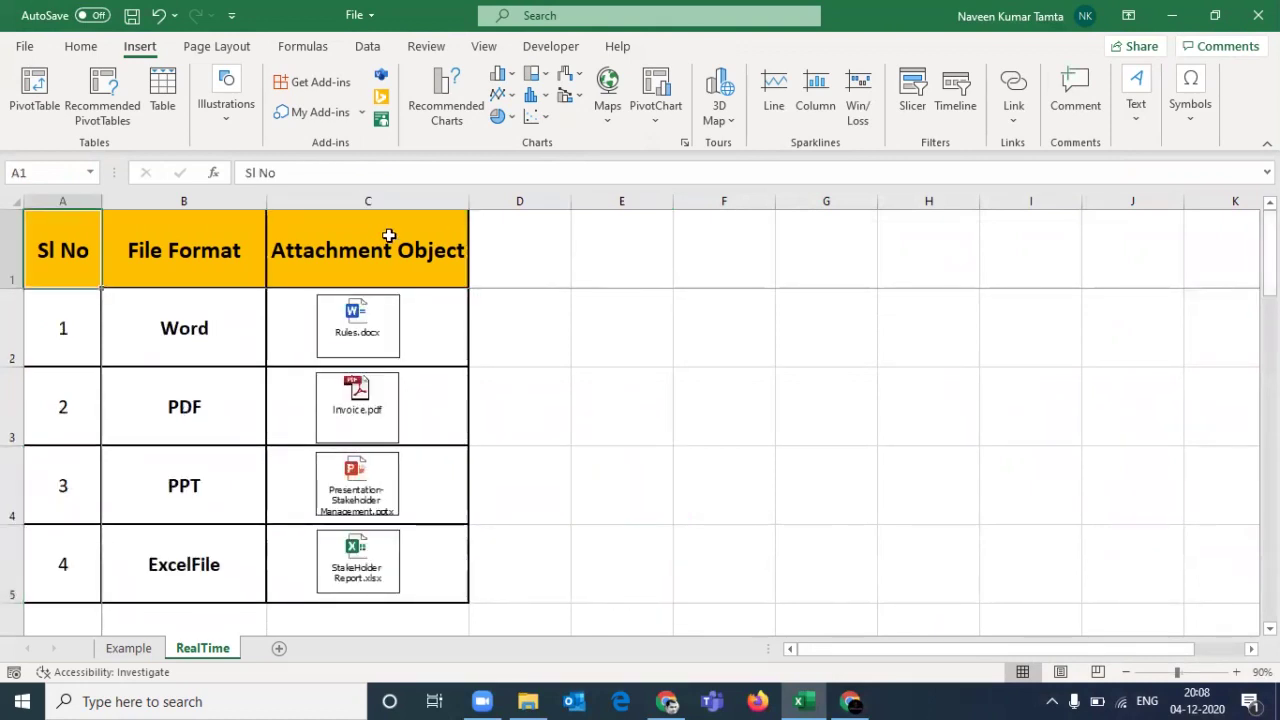